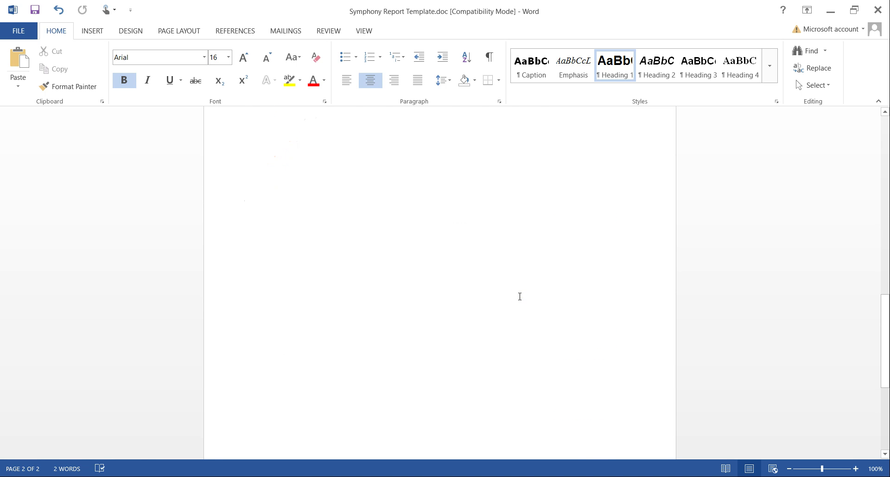
- Insert a page break to start a new page and put the cursor at its top
left_click(93, 31)
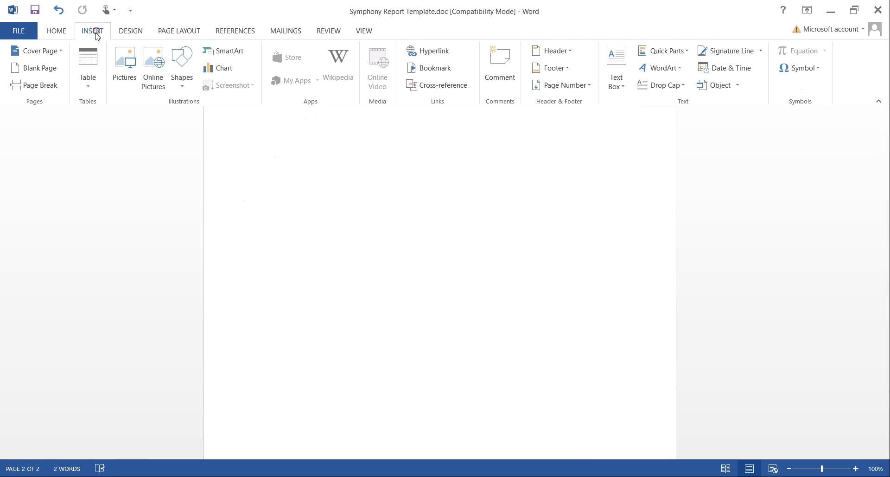
left_click(33, 89)
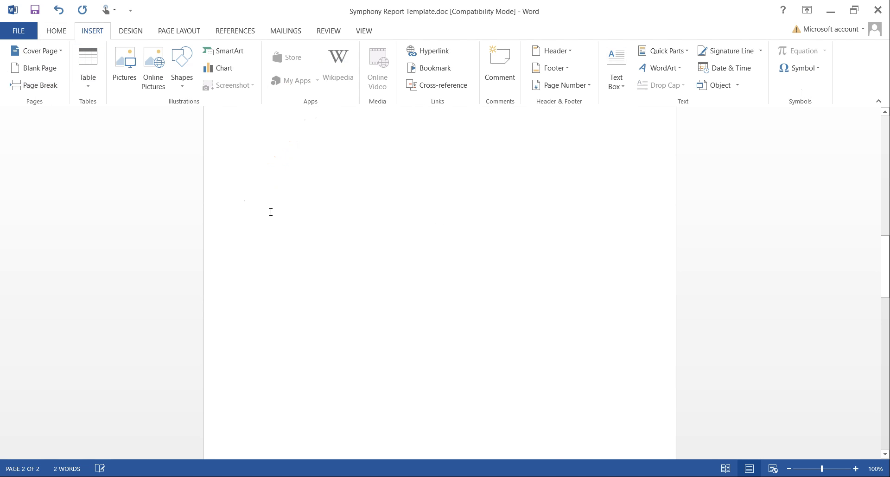
scroll(292, 206, "down", 10)
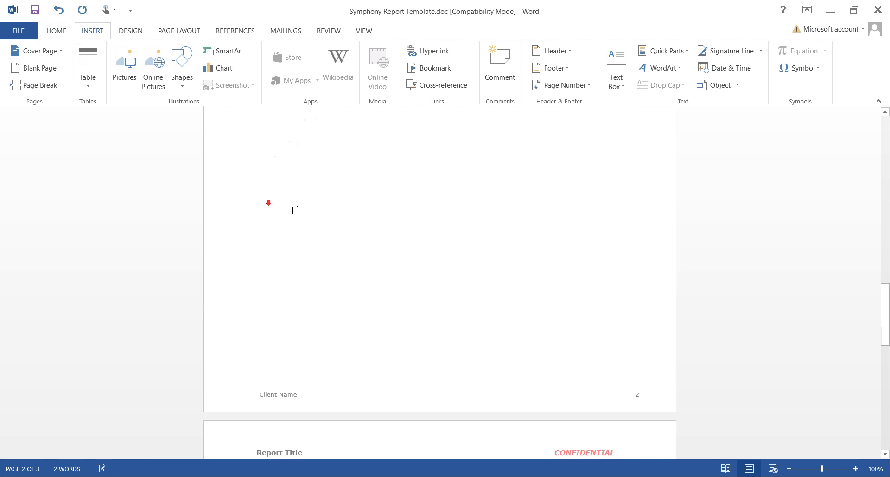
left_click(391, 274)
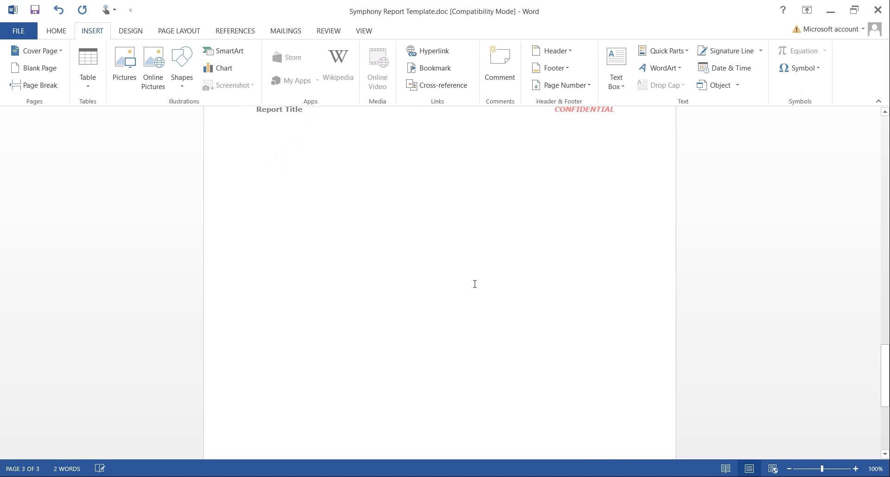
- Type Heading 1, Heading 2, Heading 3, Heading 4 and Comment on separate lines
type("Heading")
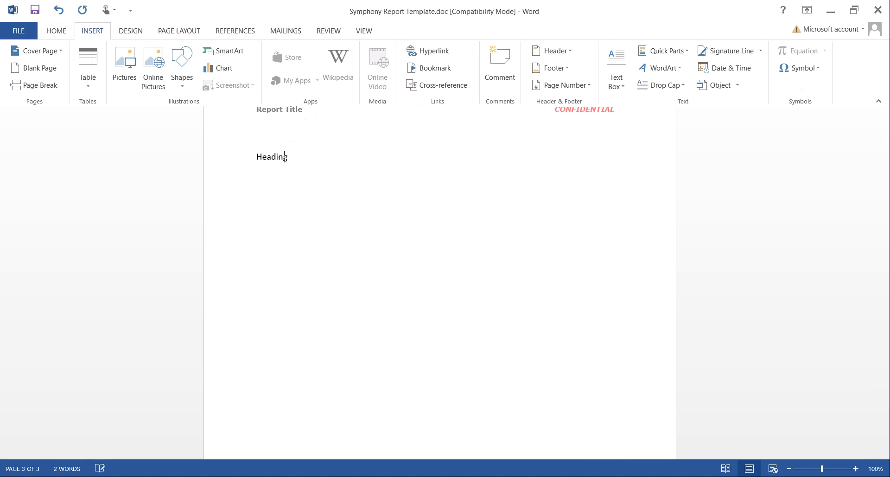
type(" 1")
key("Return")
type("Heading 2")
key("Return")
type("Heading 3")
key("Return")
type("Head")
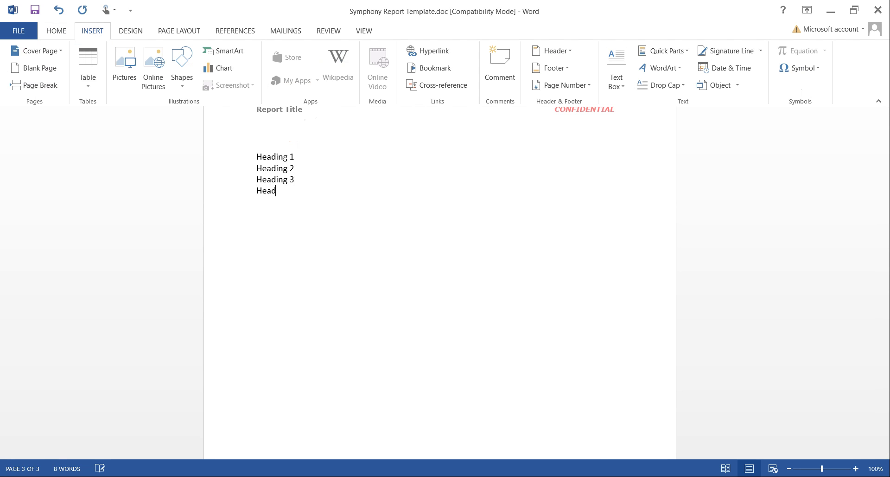
type("ing 4")
key("Return")
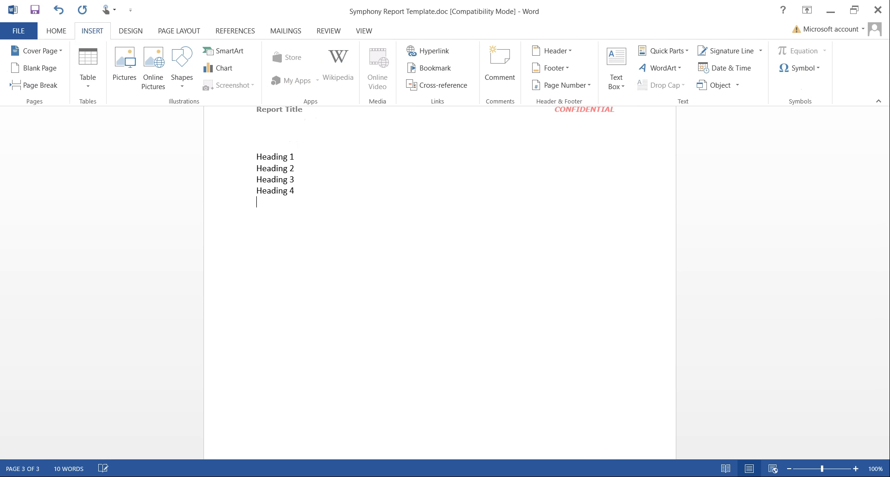
type("Comment")
- Open the Styles pane and apply the Heading 1 and Heading 2 styles to their lines
left_click(56, 30)
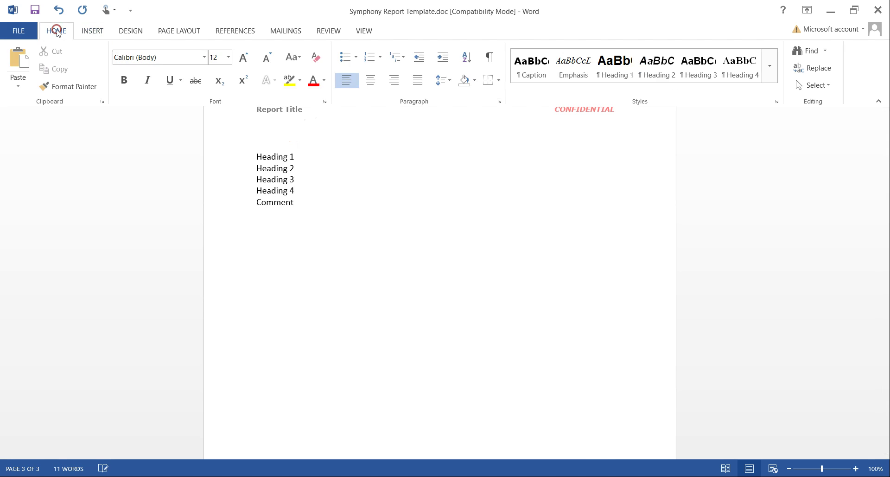
left_click(777, 102)
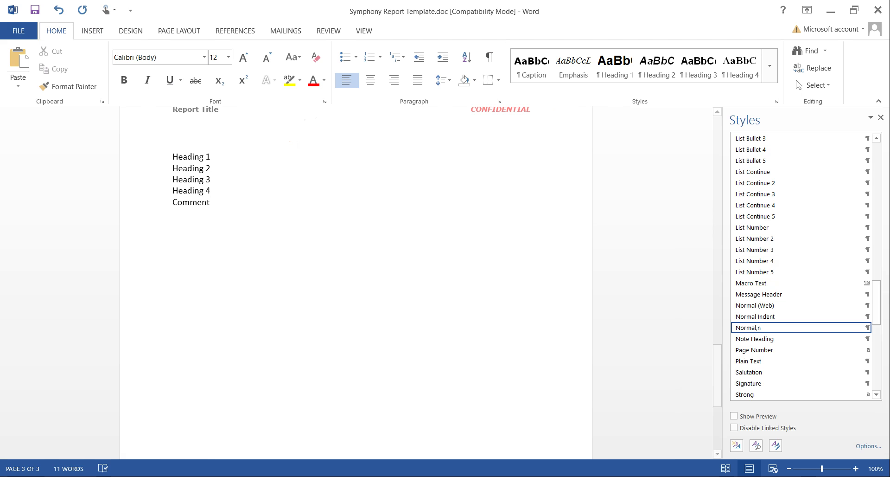
left_click(876, 159)
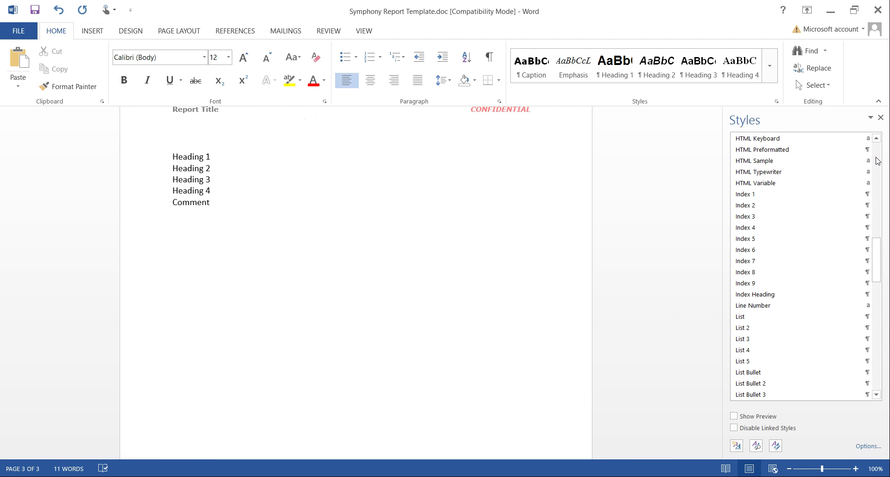
left_click(876, 160)
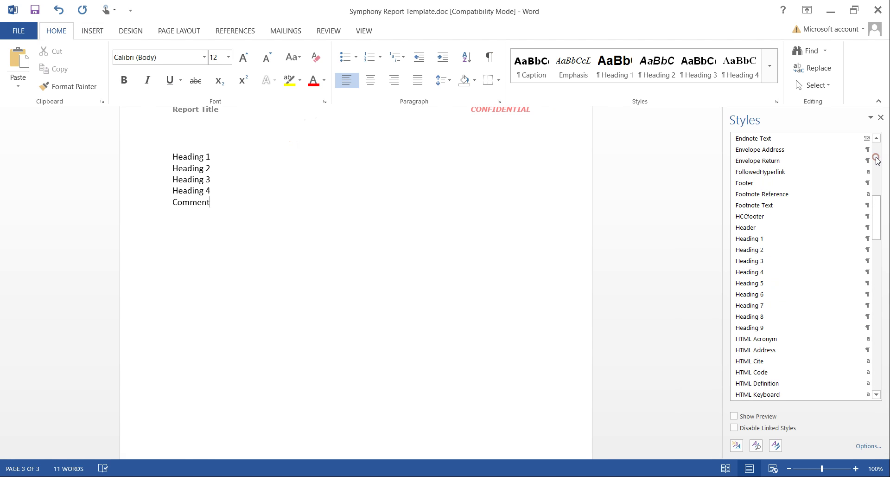
left_click(200, 159)
left_click(757, 239)
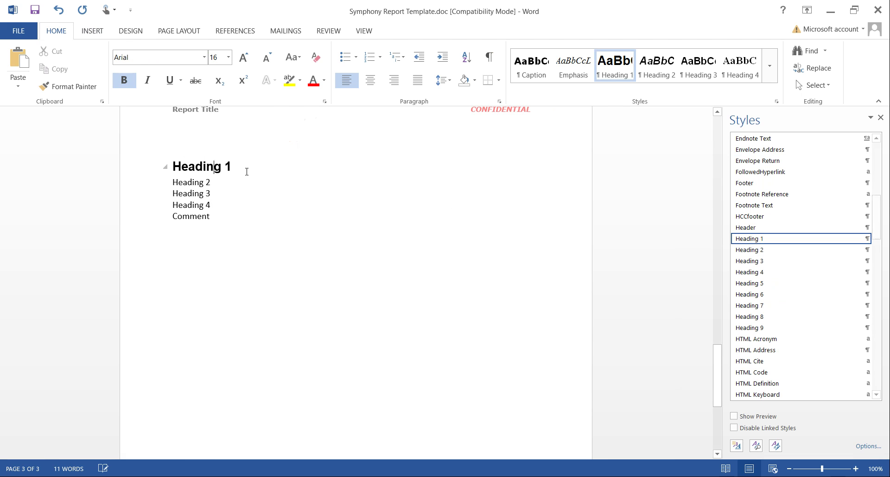
left_click(193, 182)
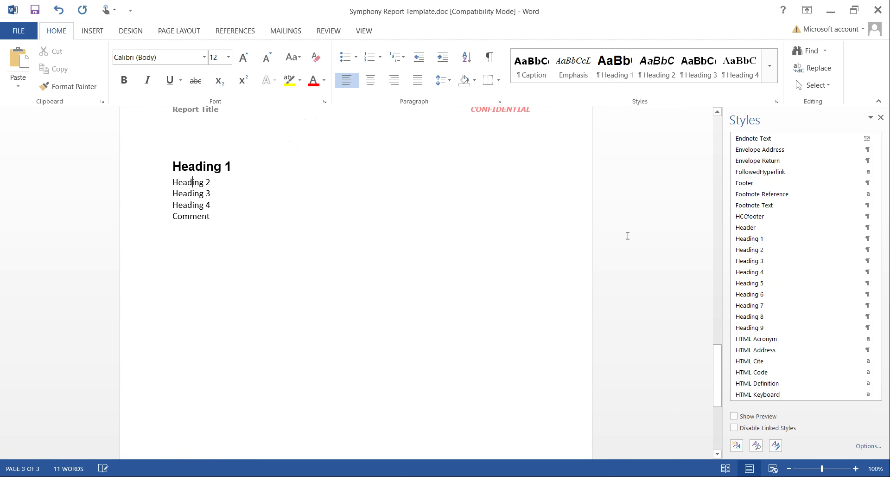
left_click(756, 250)
- Apply the Heading 3 and Heading 4 styles to their lines, then move to the Comment line
left_click(190, 207)
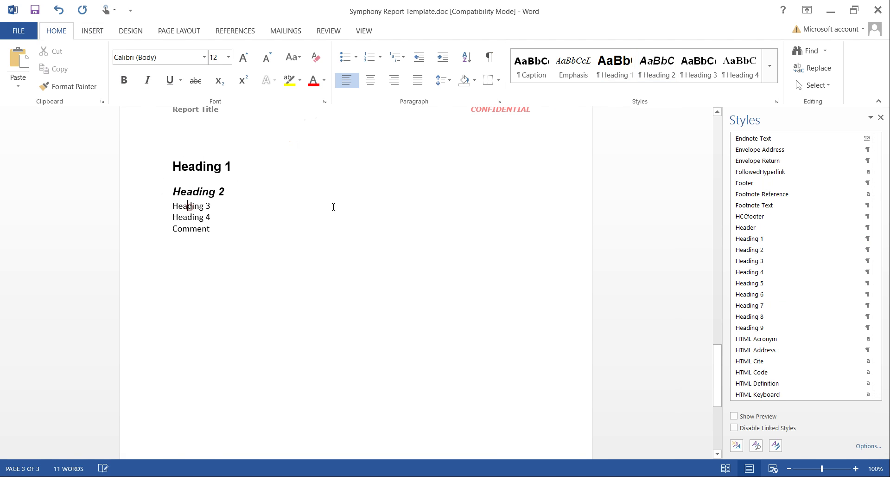
left_click(749, 261)
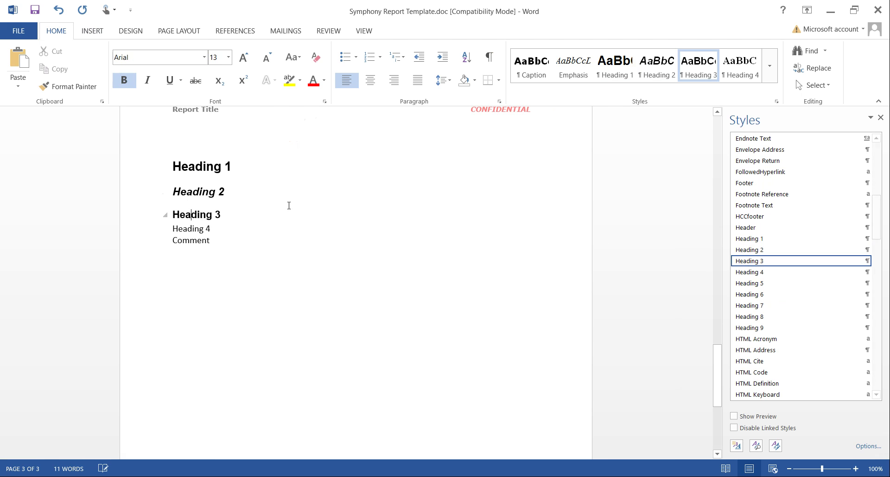
left_click(195, 229)
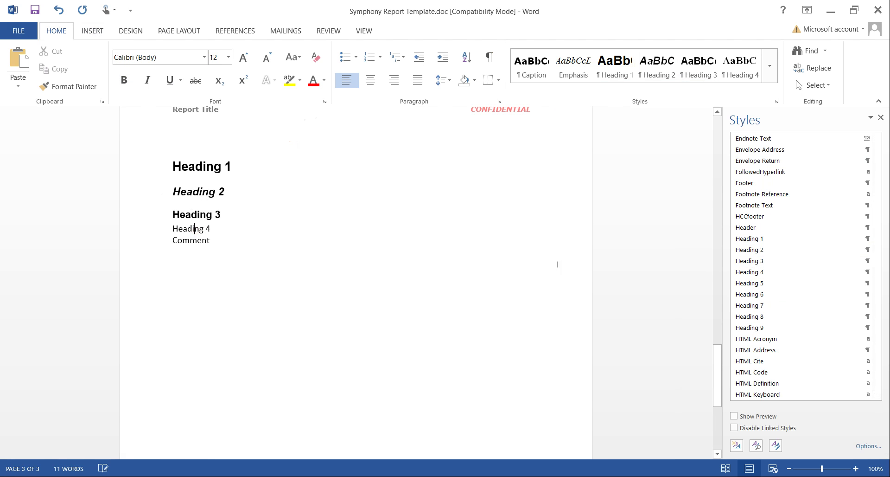
left_click(749, 272)
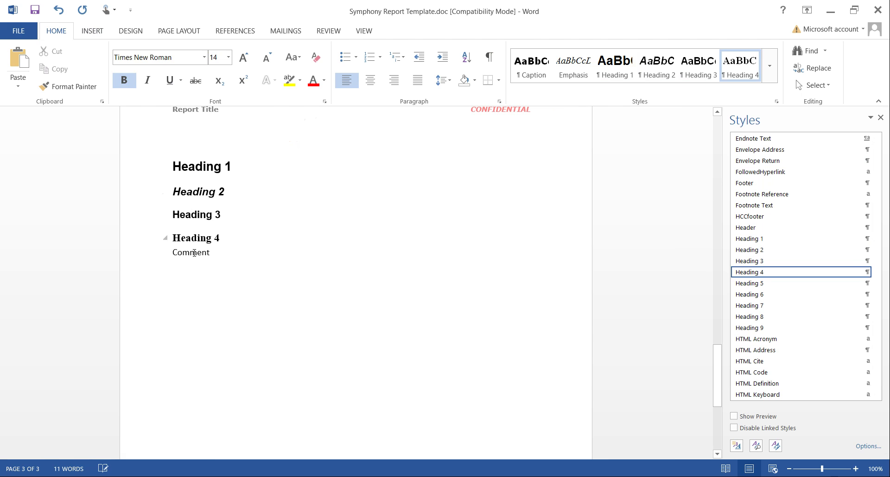
left_click(194, 253)
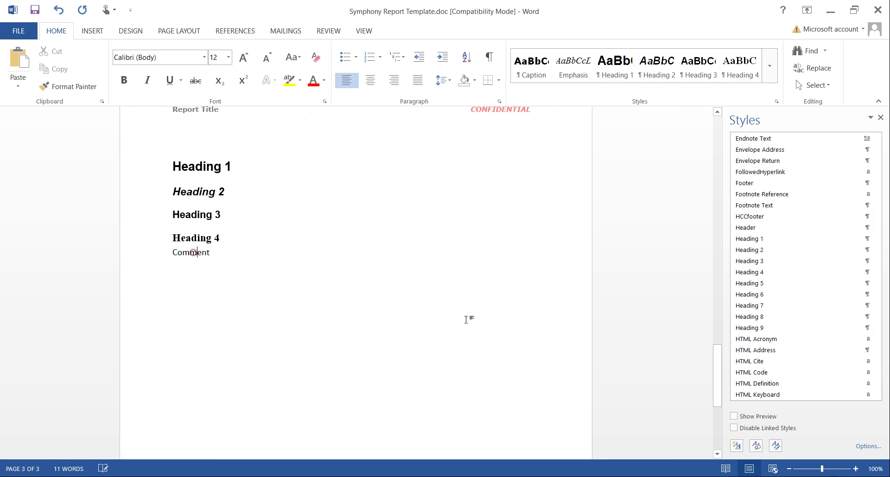
- Create a round-bulleted 'Comment' style, followed by Comment, and apply it to the Comment line
left_click(735, 445)
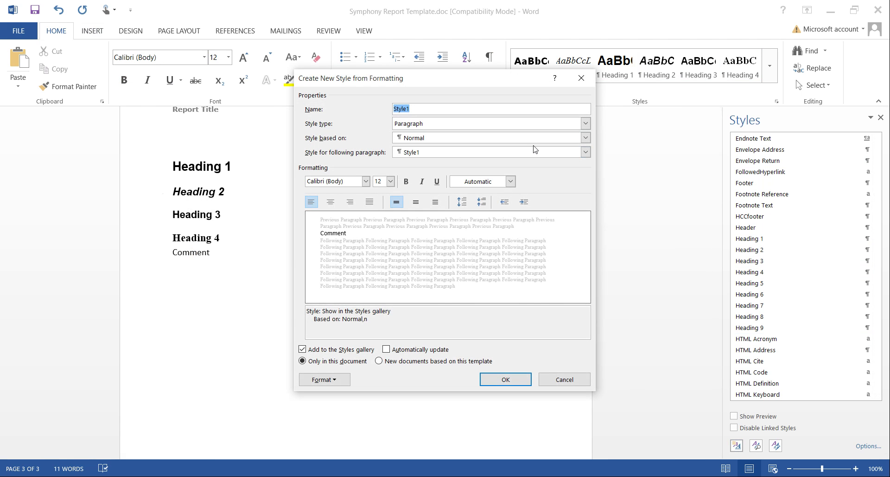
type("Comment")
left_click(585, 152)
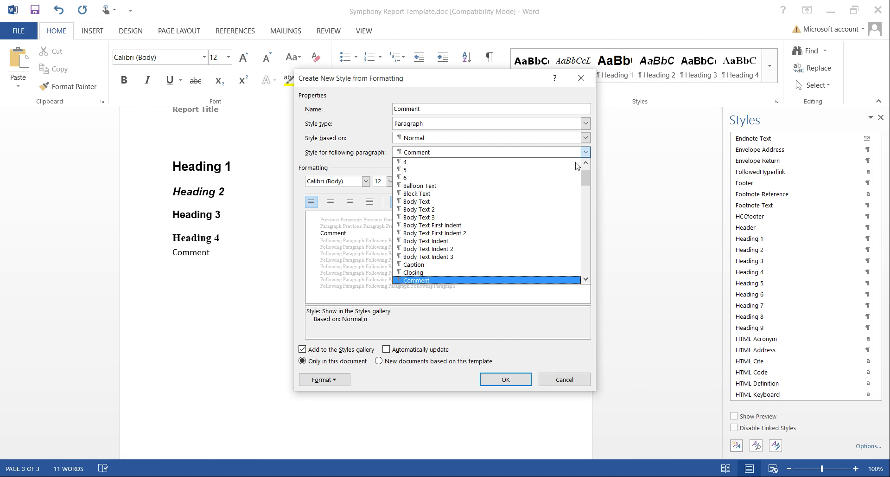
left_click(463, 280)
left_click(343, 379)
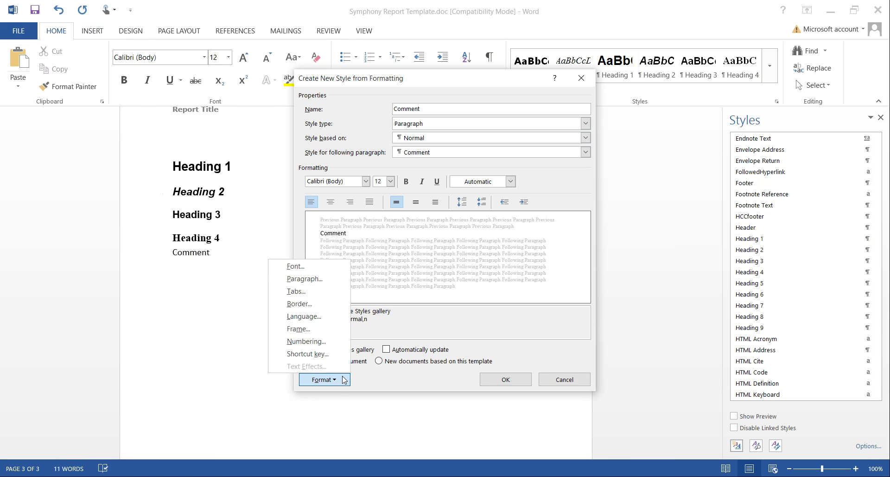
left_click(320, 342)
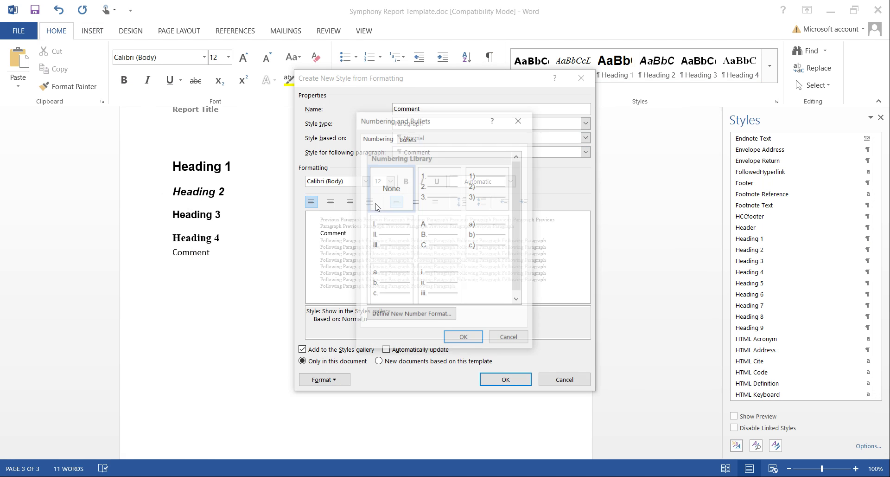
left_click(407, 138)
left_click(406, 178)
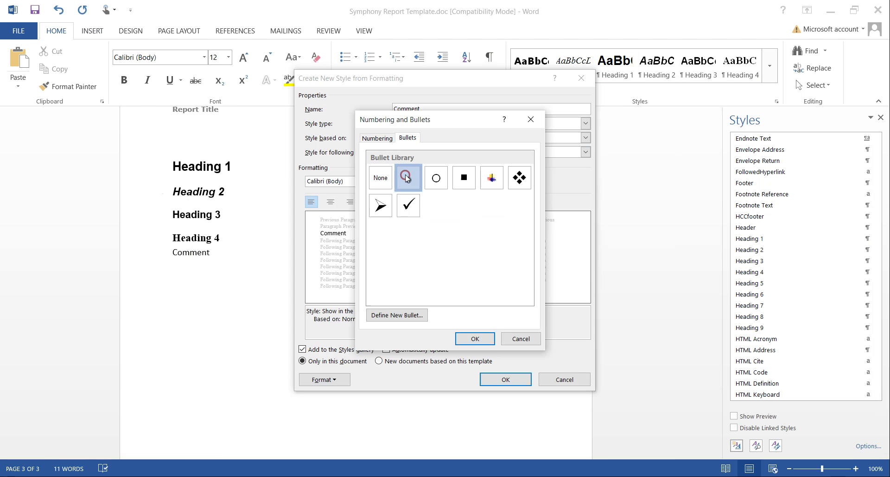
left_click(475, 338)
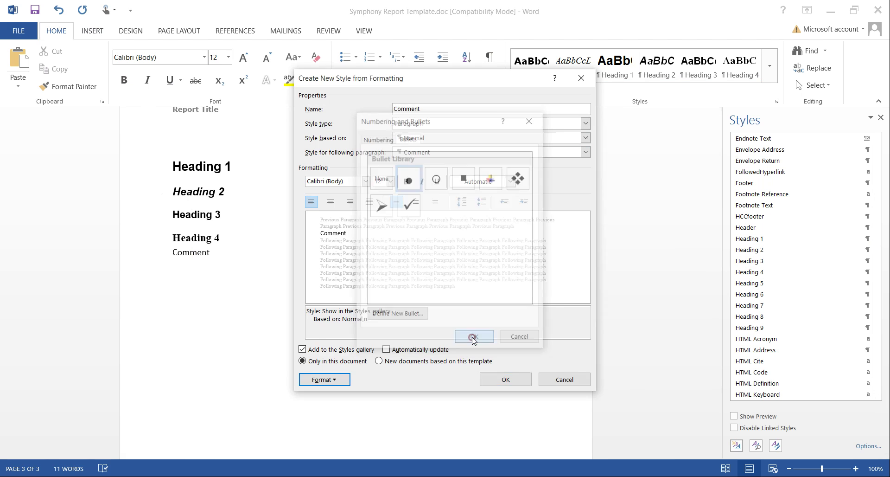
left_click(484, 378)
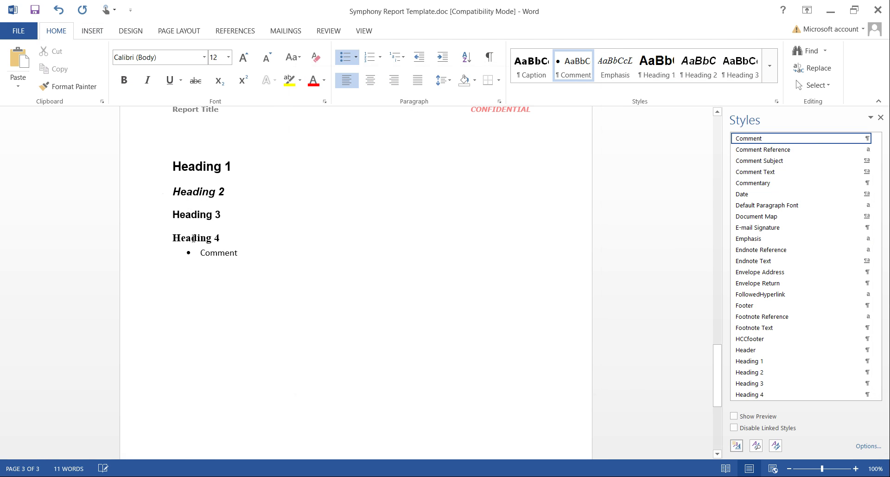
- Modify the Heading 4 style so its font size is 11 pt instead of 14 pt
left_click(192, 237)
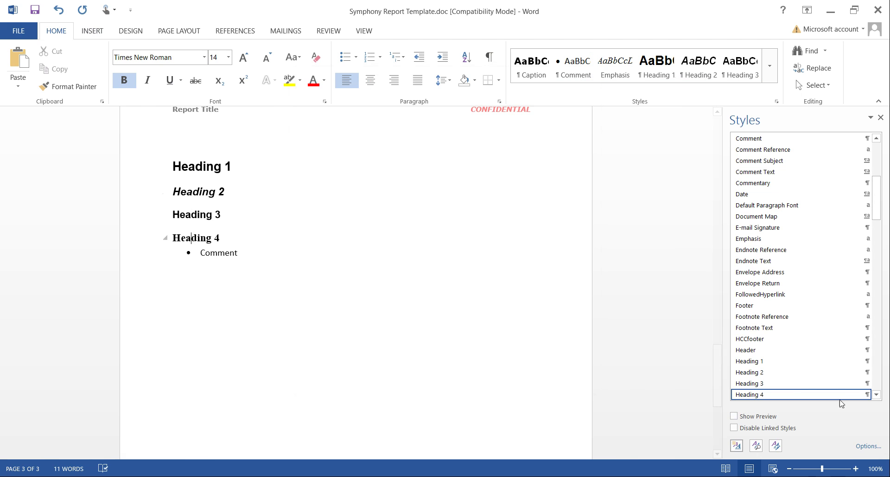
left_click(864, 394)
left_click(799, 331)
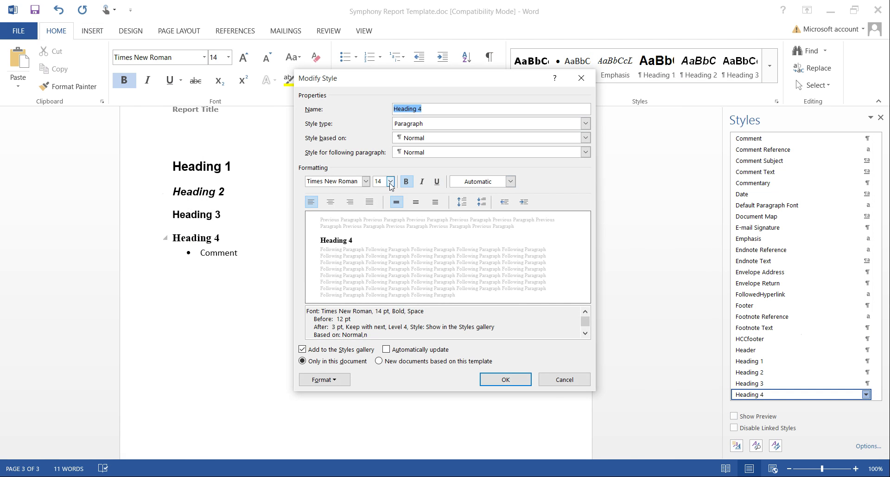
left_click(390, 181)
left_click(380, 216)
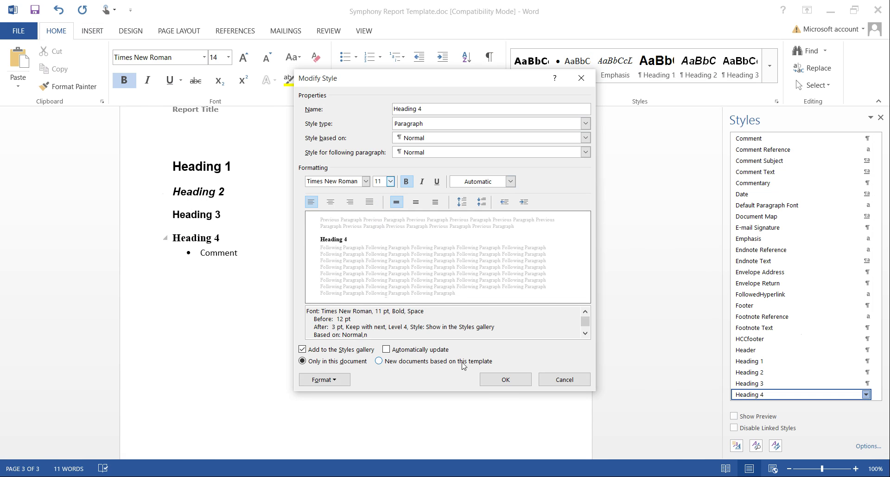
left_click(506, 380)
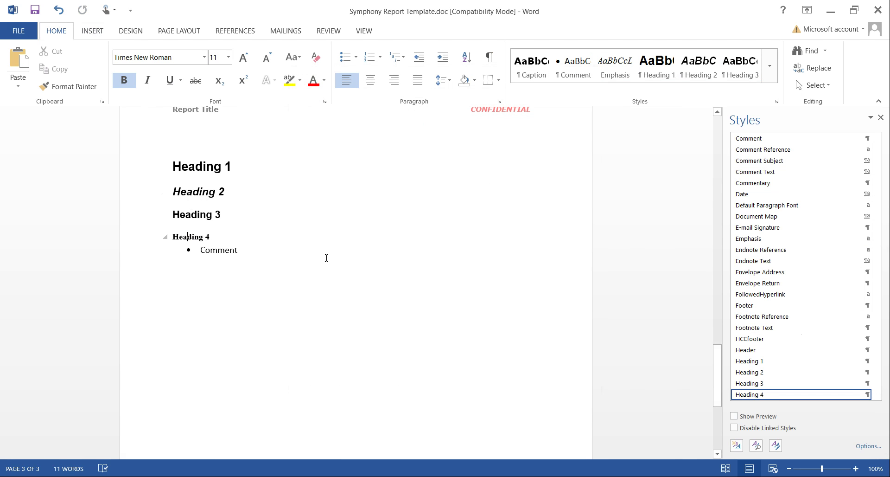
- Delete the sample heading and bullet lines, then add a bookmark named 'Default' on page 3
left_click_drag(270, 255, 182, 173)
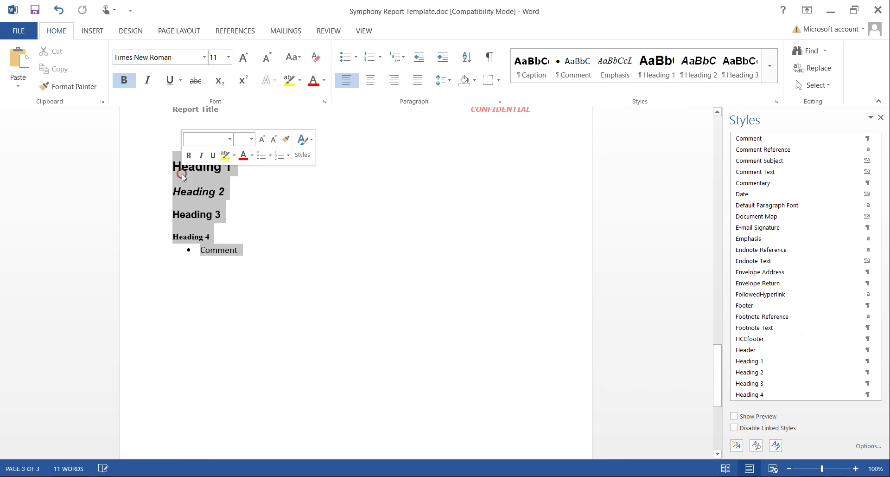
key("Delete")
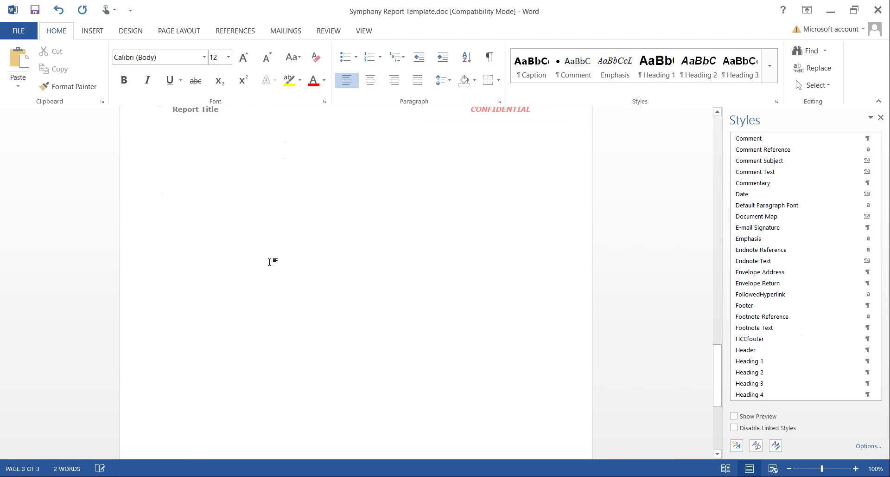
left_click(92, 32)
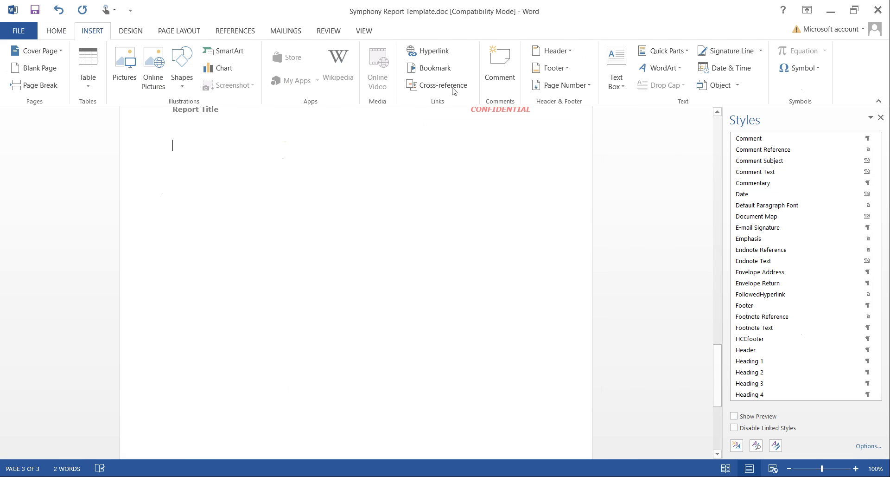
left_click(446, 72)
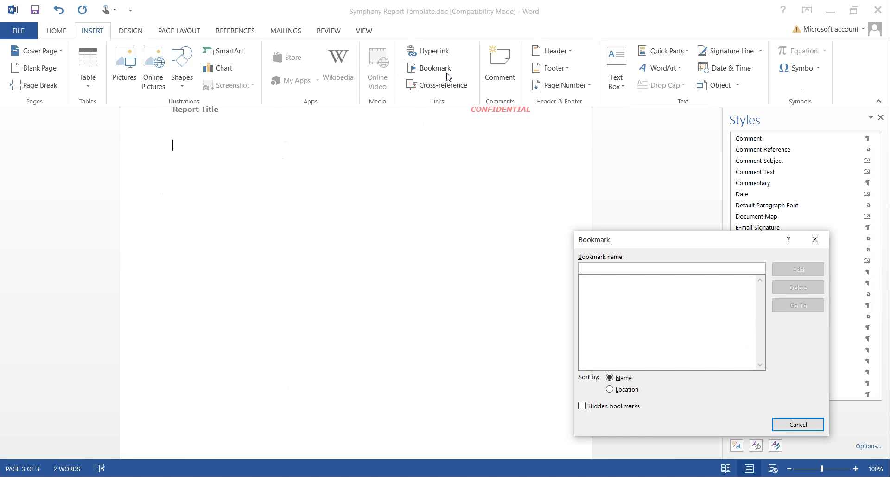
type("Default")
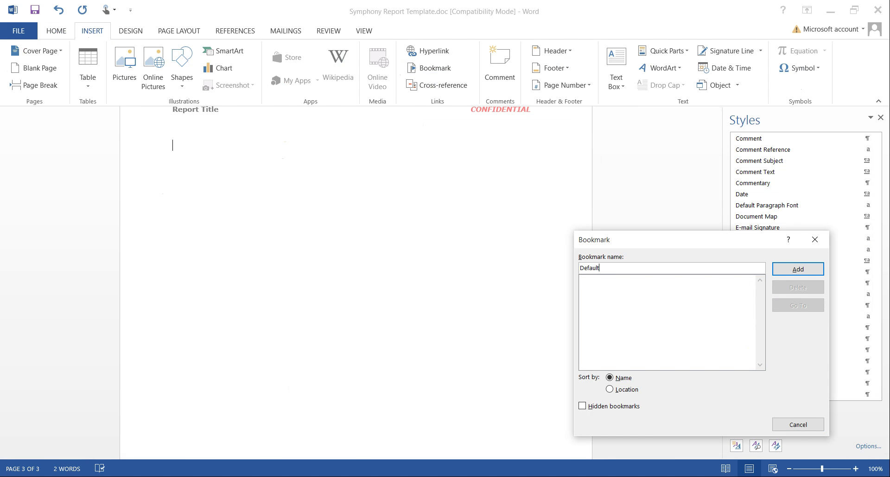
left_click(796, 269)
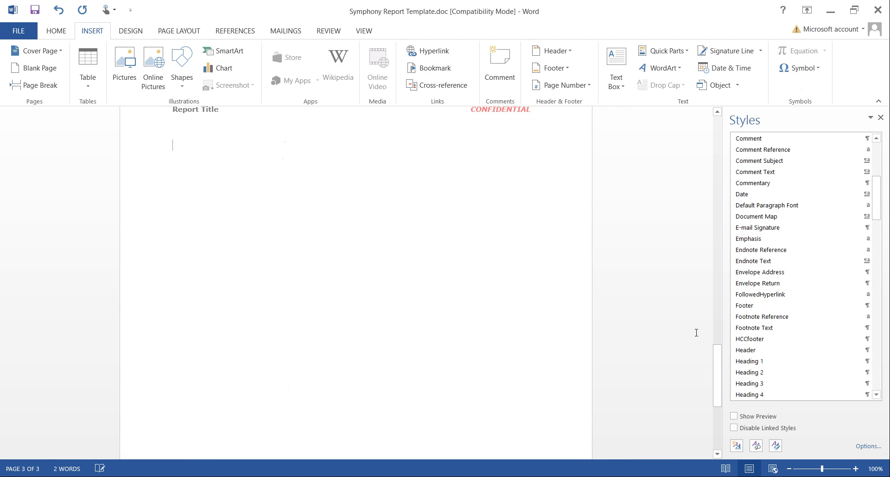
- Type 'Table Of Contents' on page 2 in Title style, with an empty line below it
left_click(343, 228)
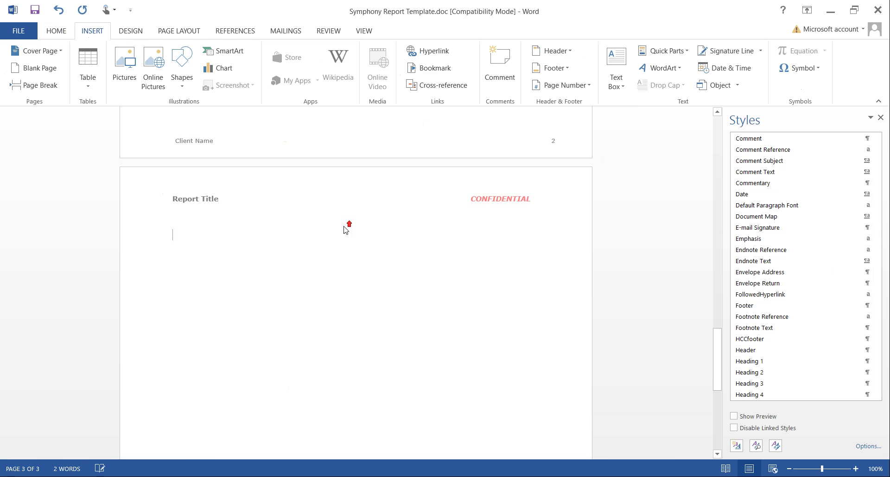
key("ctrl+z")
type("Table Of Contents")
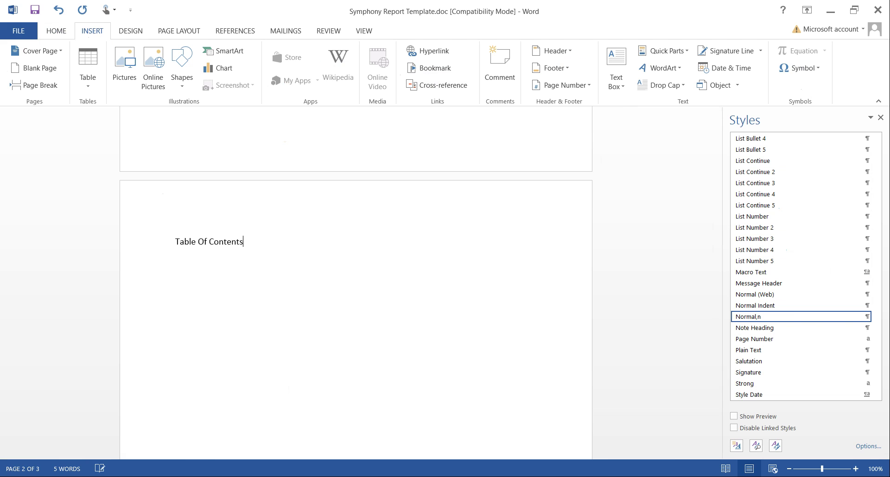
key("Return")
left_click(220, 240)
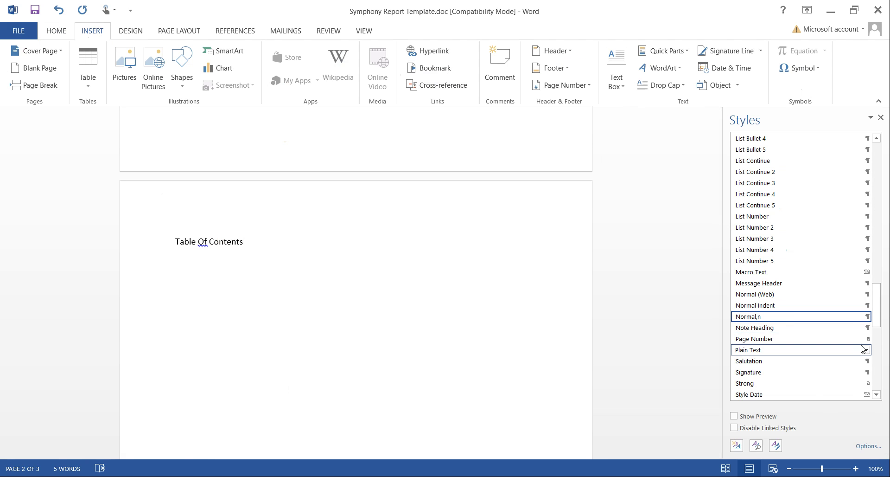
scroll(797, 353, "down", 4)
left_click(747, 383)
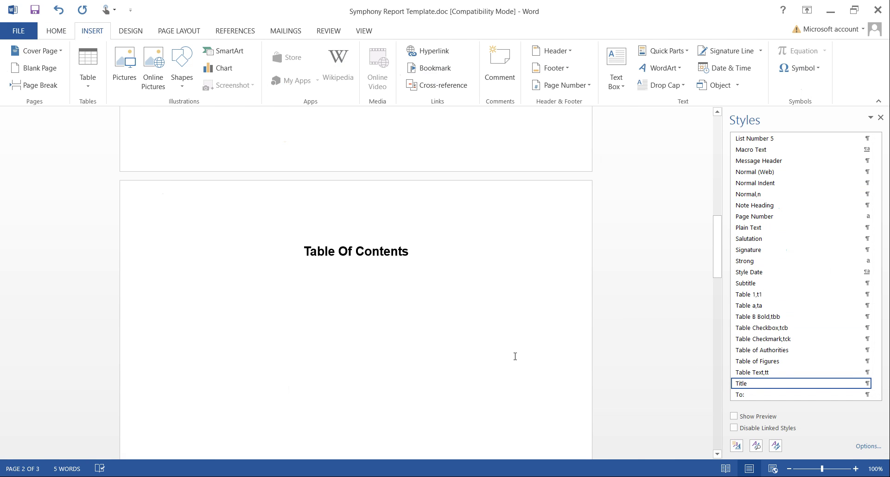
left_click(479, 375)
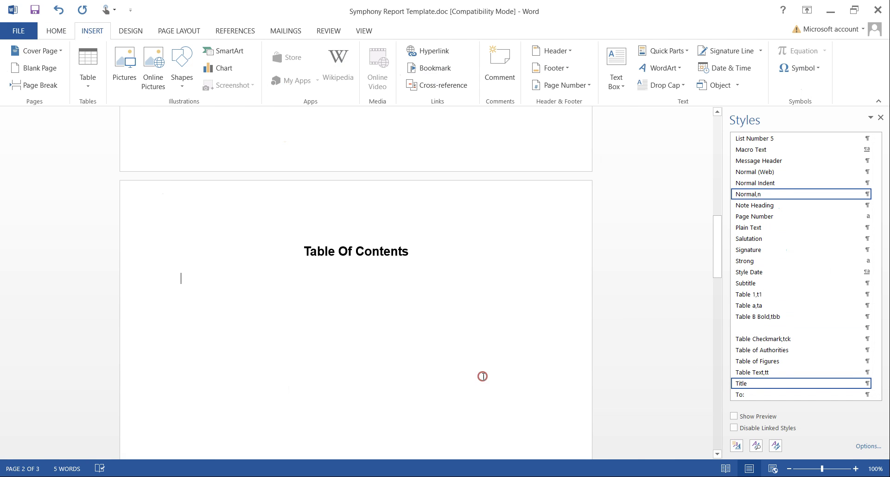
- Start a TOC field from the Field dialog and bring up its table of contents build options
left_click(671, 50)
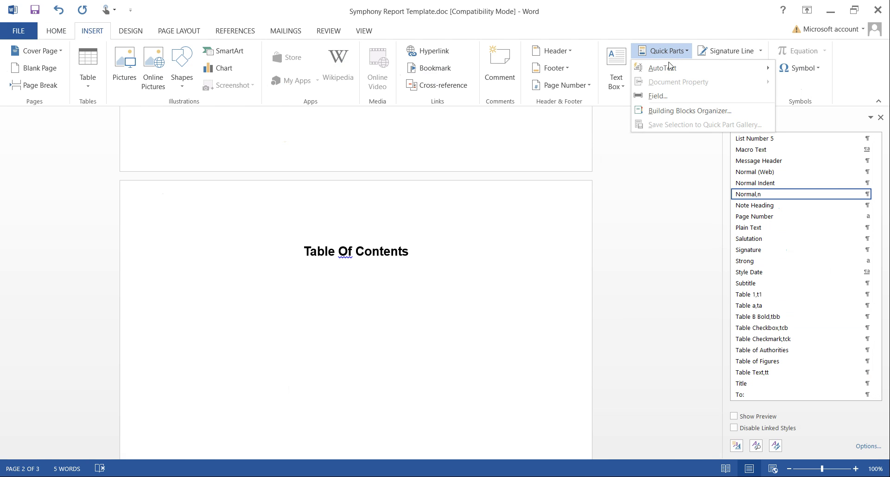
left_click(653, 95)
left_click_drag(331, 197, 332, 285)
left_click(245, 274)
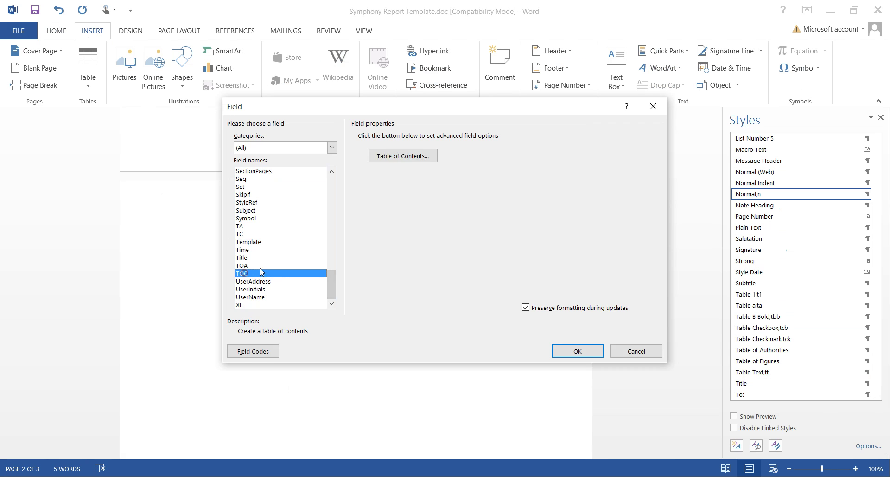
left_click(422, 156)
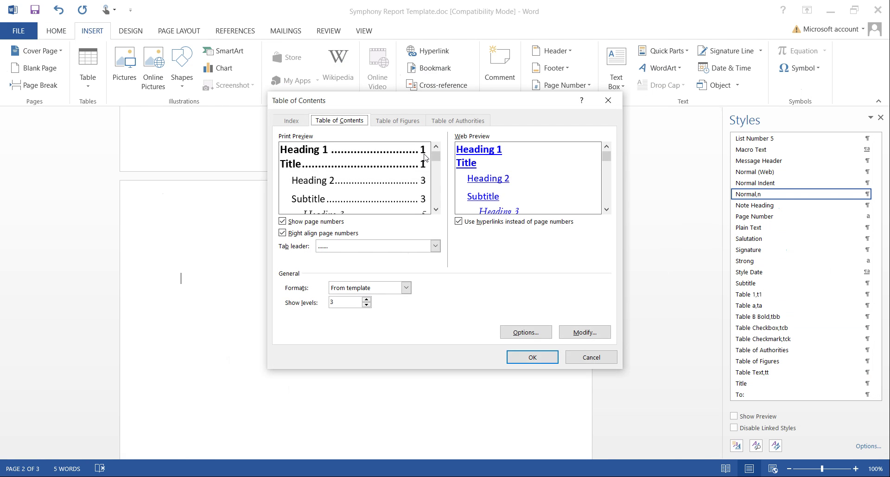
left_click(508, 333)
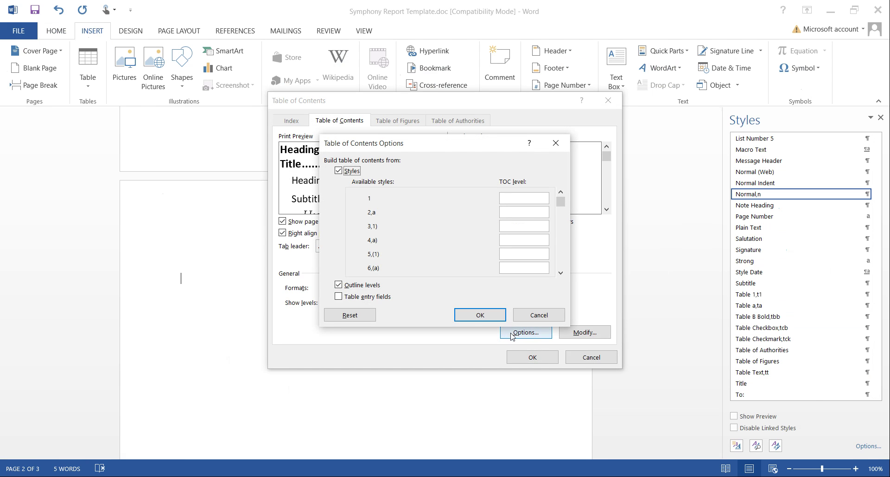
- Clear the Subtitle style's TOC level so Subtitle is left out of the contents
left_click(561, 274)
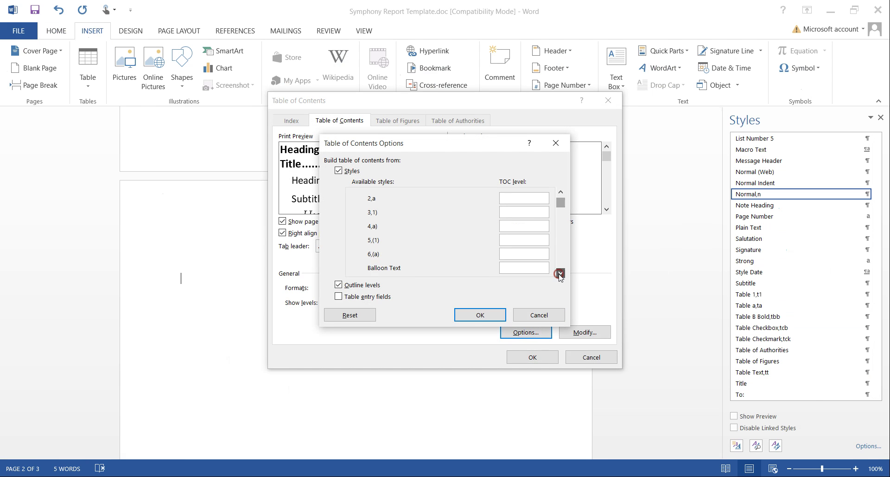
left_click(561, 273)
left_click(560, 274)
left_click(561, 274)
left_click(560, 273)
left_click(561, 273)
left_click(561, 274)
left_click(560, 273)
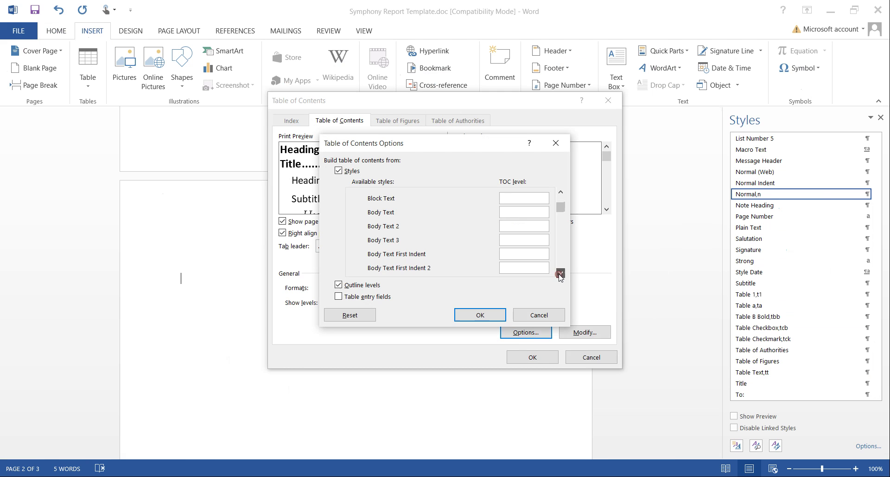
left_click(560, 274)
left_click(560, 273)
left_click(561, 274)
left_click(561, 273)
left_click(561, 273)
left_click(561, 273)
left_click(560, 274)
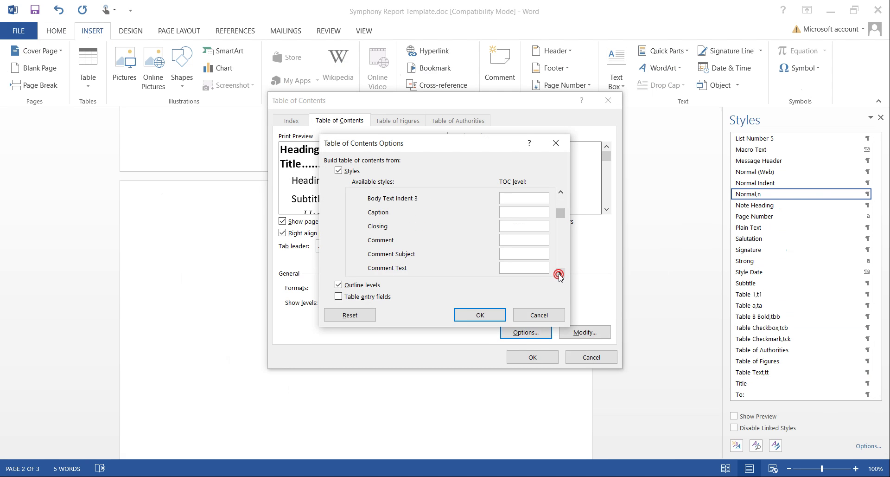
left_click(561, 274)
left_click(560, 273)
left_click(560, 274)
left_click(560, 274)
left_click(561, 273)
left_click(560, 273)
left_click(560, 274)
left_click(561, 274)
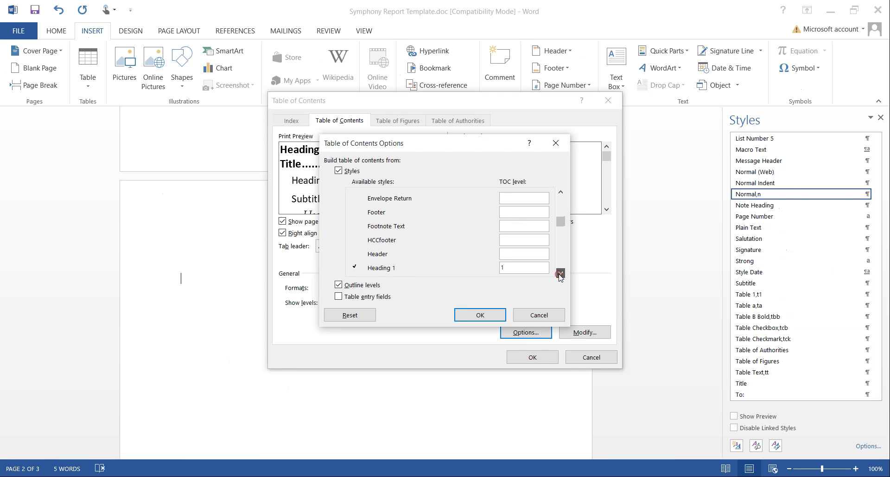
left_click(560, 274)
left_click(561, 273)
left_click(526, 254)
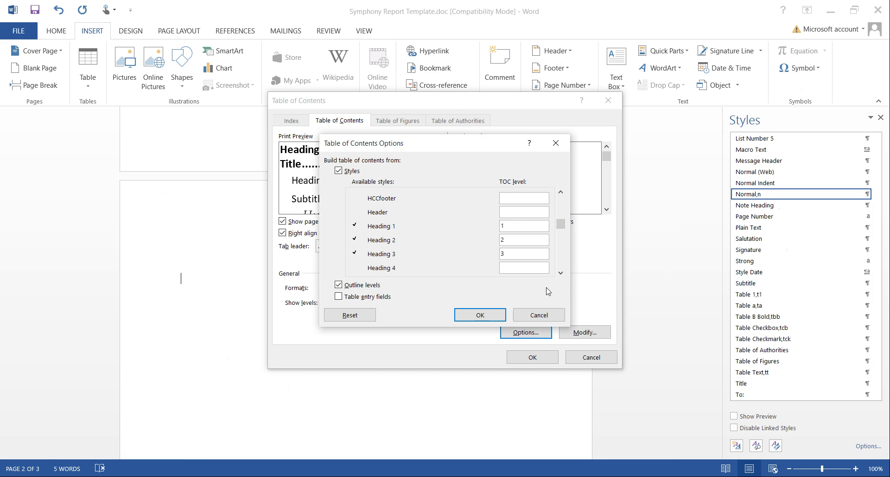
left_click(561, 273)
left_click(561, 274)
left_click(561, 273)
left_click(560, 274)
left_click(560, 273)
left_click(561, 274)
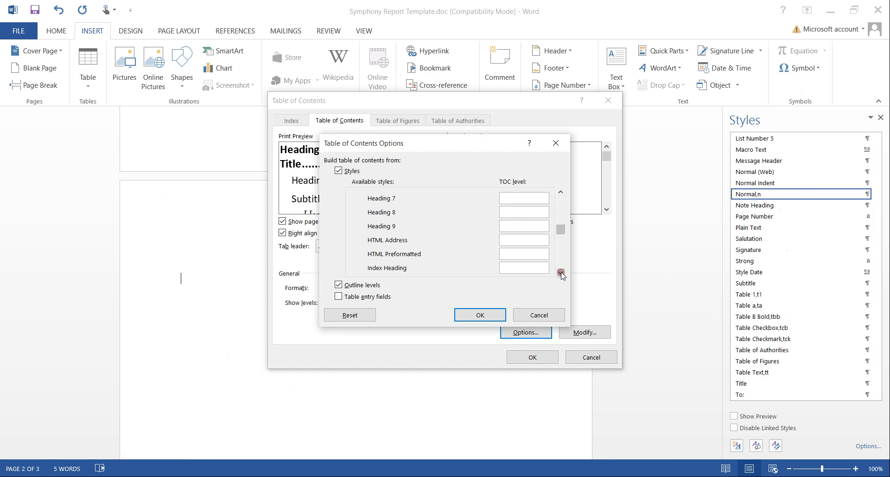
left_click(560, 274)
left_click(561, 273)
left_click(561, 274)
left_click(560, 274)
left_click(560, 274)
left_click(560, 274)
left_click(560, 273)
left_click(561, 273)
left_click(561, 274)
left_click(560, 273)
left_click(561, 274)
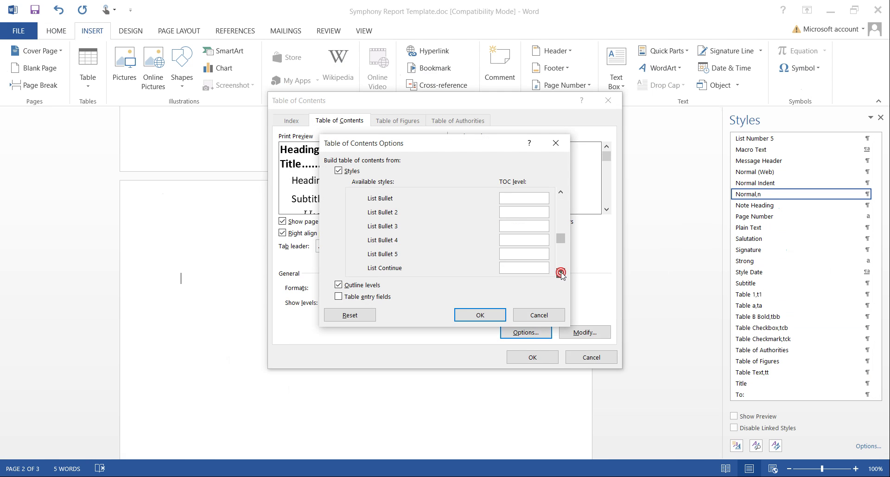
left_click(560, 274)
left_click(561, 274)
left_click(561, 274)
double_click(561, 273)
left_click(561, 274)
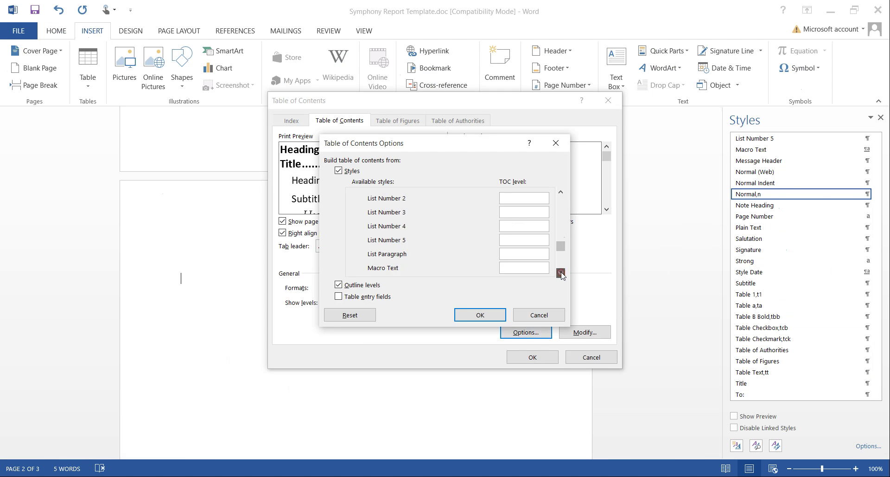
double_click(561, 274)
left_click(561, 274)
double_click(561, 274)
left_click(560, 273)
double_click(560, 274)
left_click(560, 274)
left_click(561, 273)
left_click(560, 274)
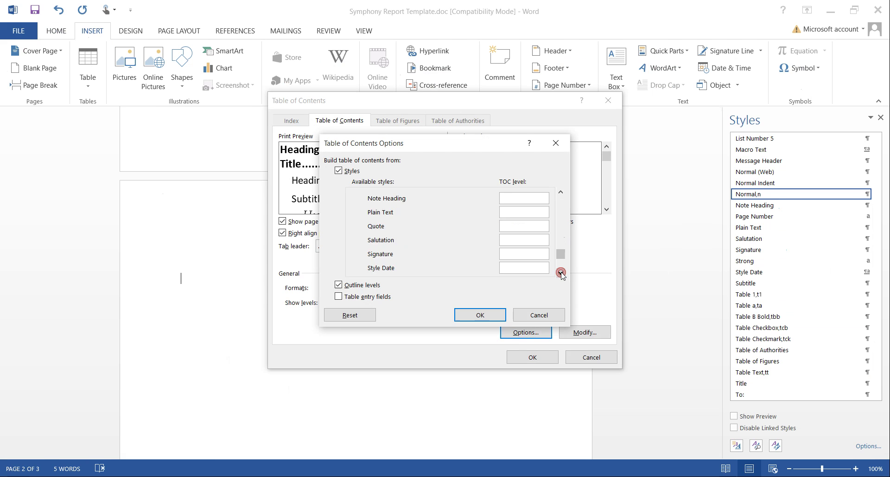
left_click(561, 274)
left_click(561, 274)
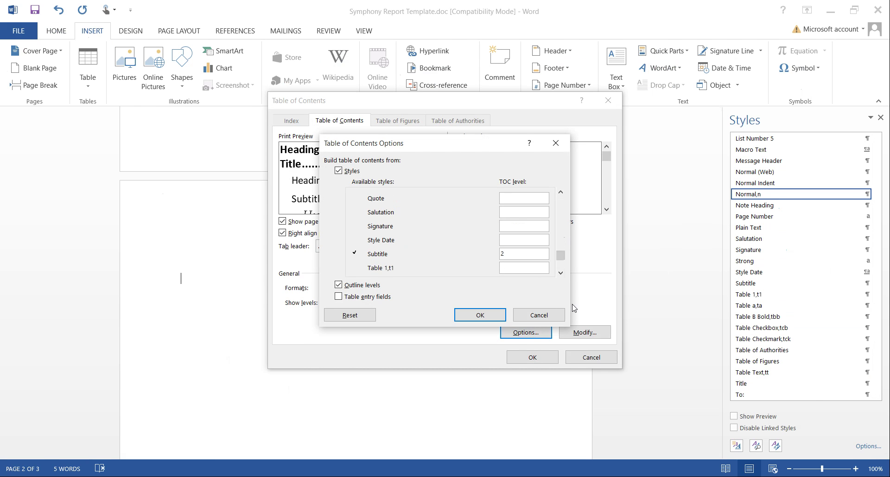
key("BackSpace")
- Clear the Title style's TOC level and confirm, leaving only Heading 1 and Heading 2
left_click(561, 274)
double_click(560, 273)
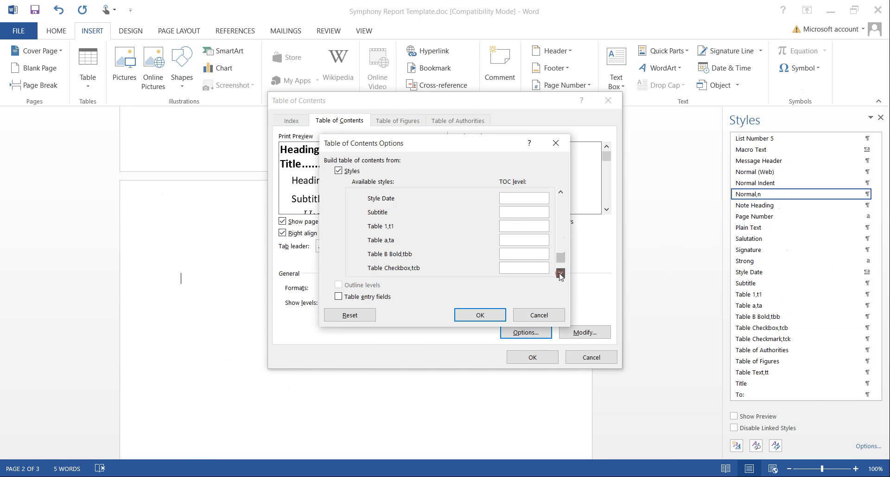
double_click(561, 273)
double_click(560, 274)
left_click(561, 274)
left_click(560, 273)
left_click(529, 254)
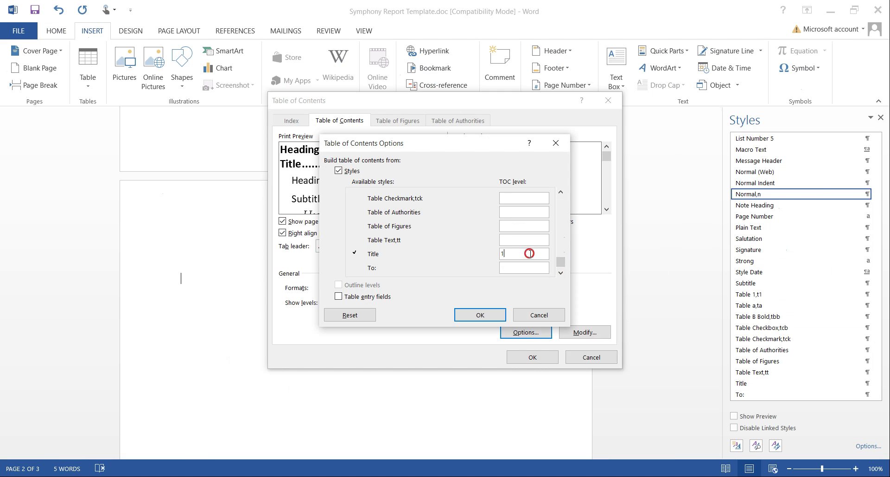
key("BackSpace")
scroll(521, 308, "down", 1)
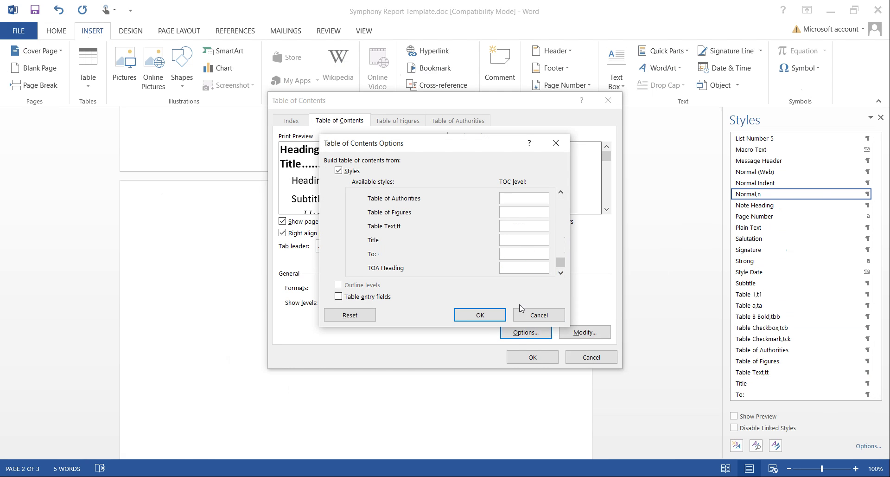
left_click(481, 315)
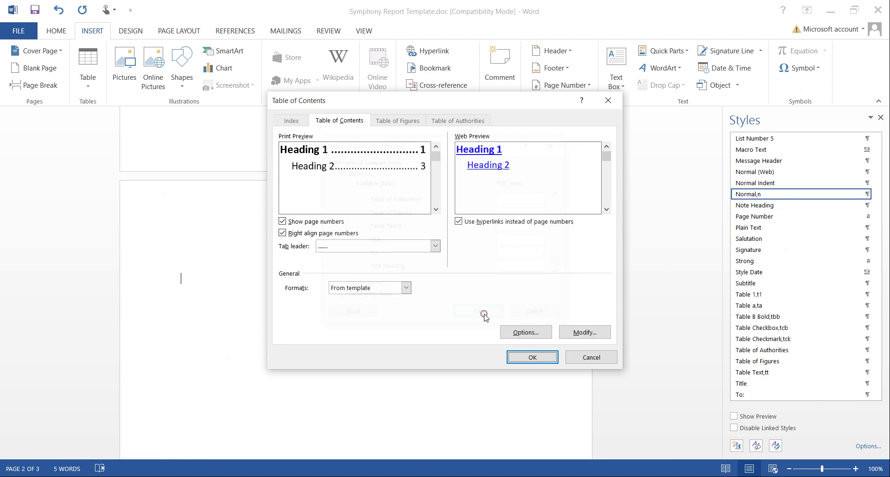
- Turn bold off in the TOC 1 style and accept the TOC 2 style
left_click(578, 332)
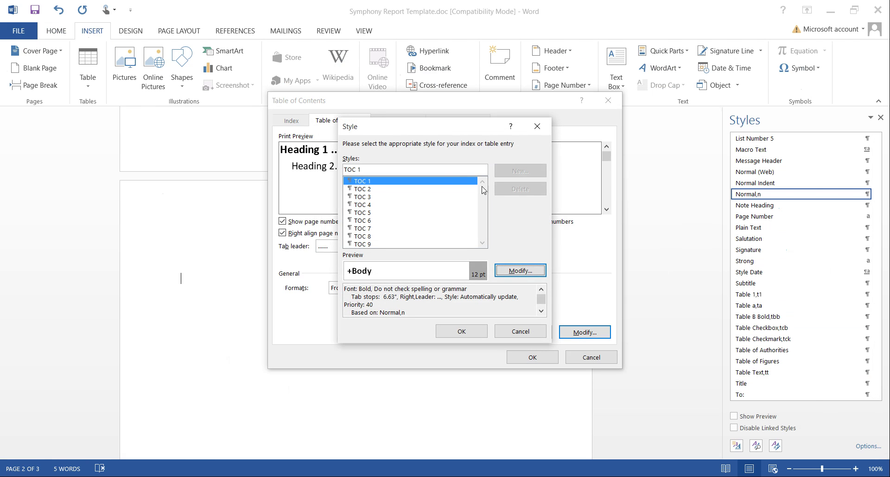
left_click(520, 270)
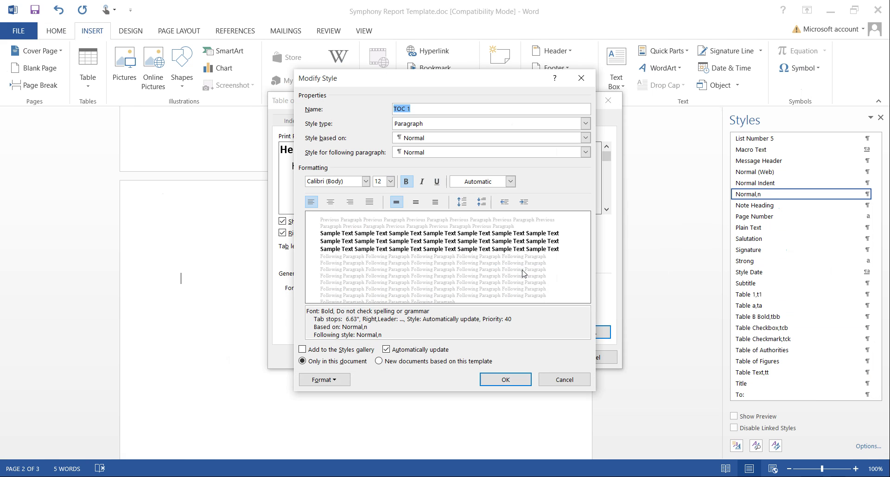
left_click(407, 182)
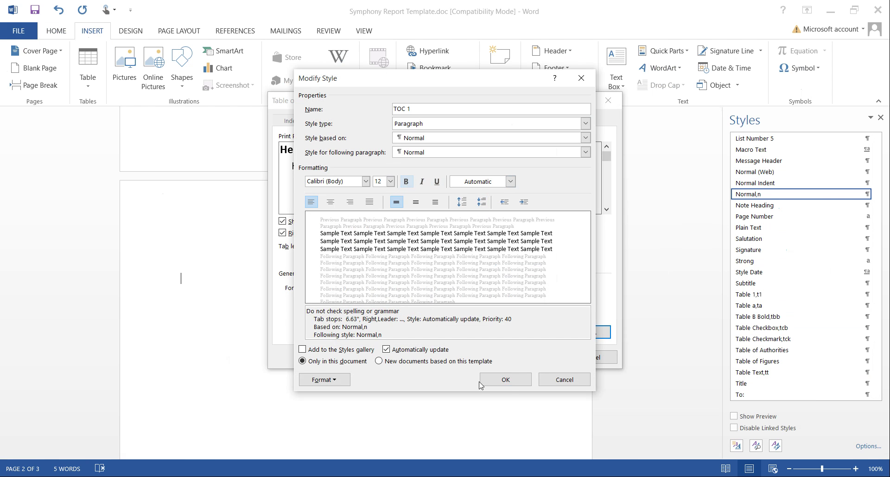
left_click(506, 379)
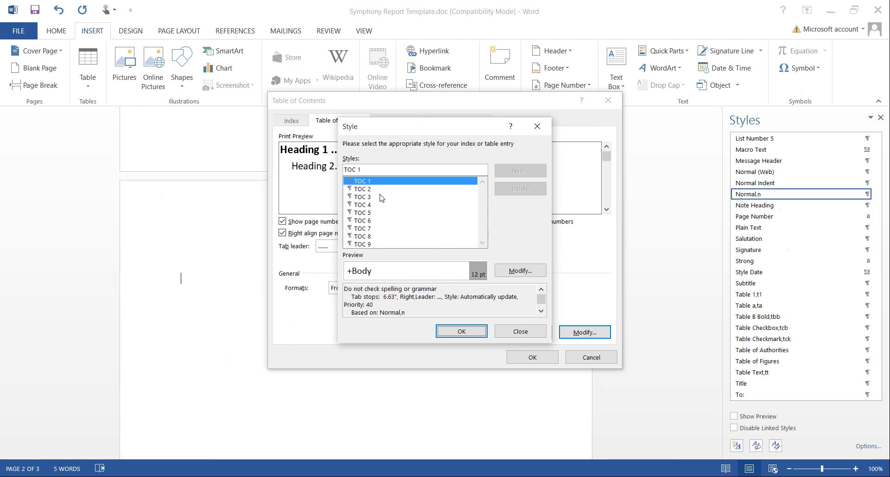
left_click(368, 189)
left_click(521, 271)
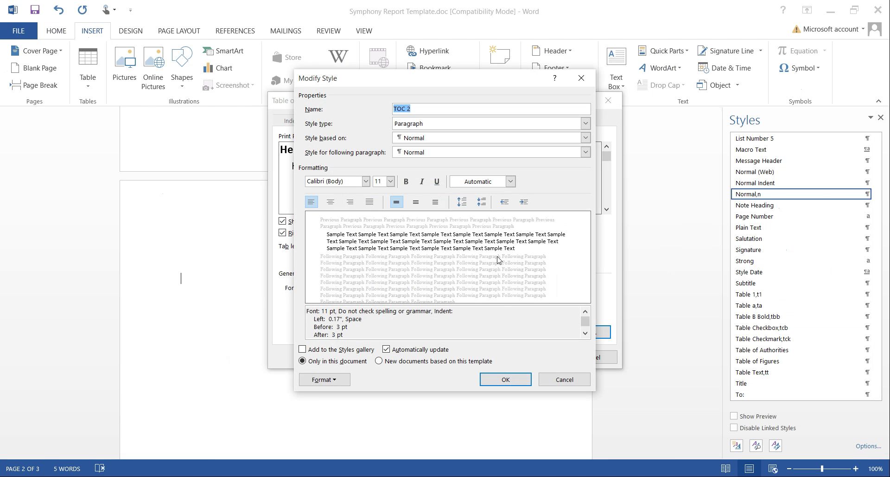
left_click(509, 383)
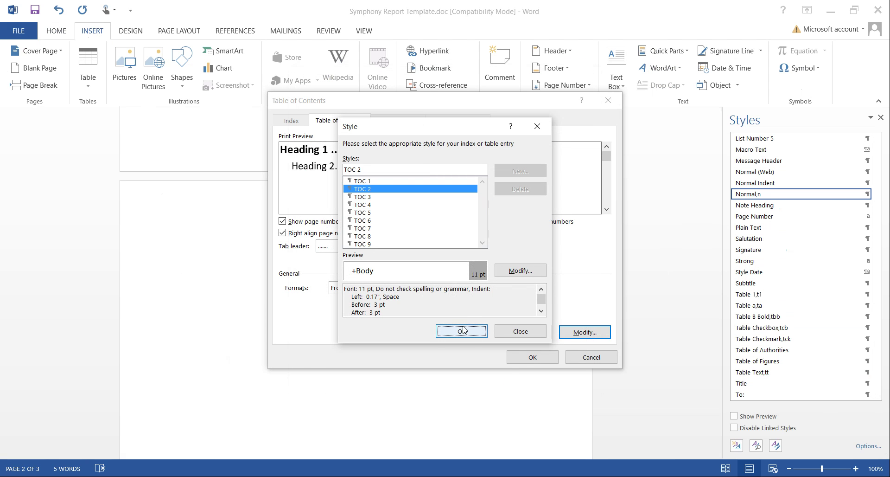
left_click(461, 331)
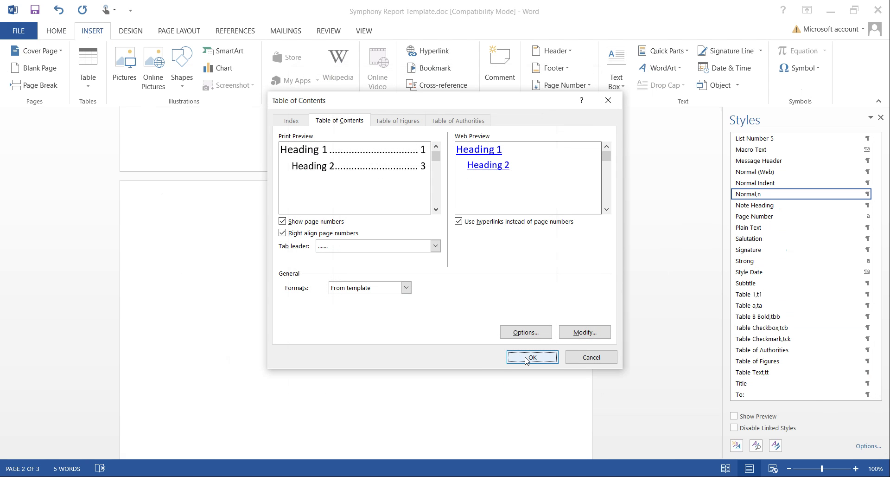
- Insert the table of contents field on page 2 and save the template
left_click(527, 360)
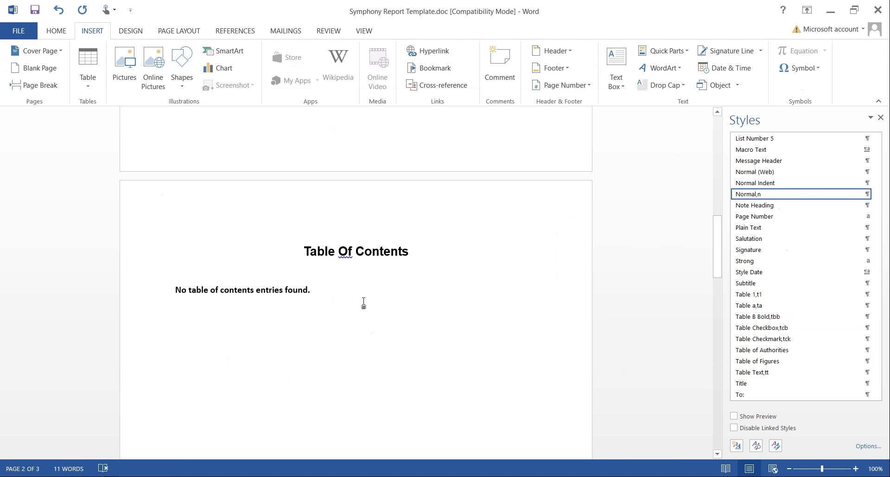
scroll(464, 334, "down", 1)
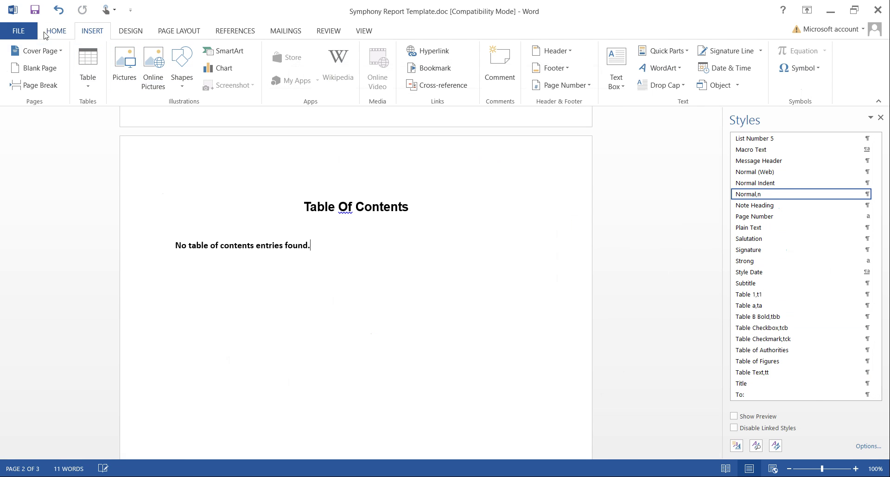
left_click(37, 15)
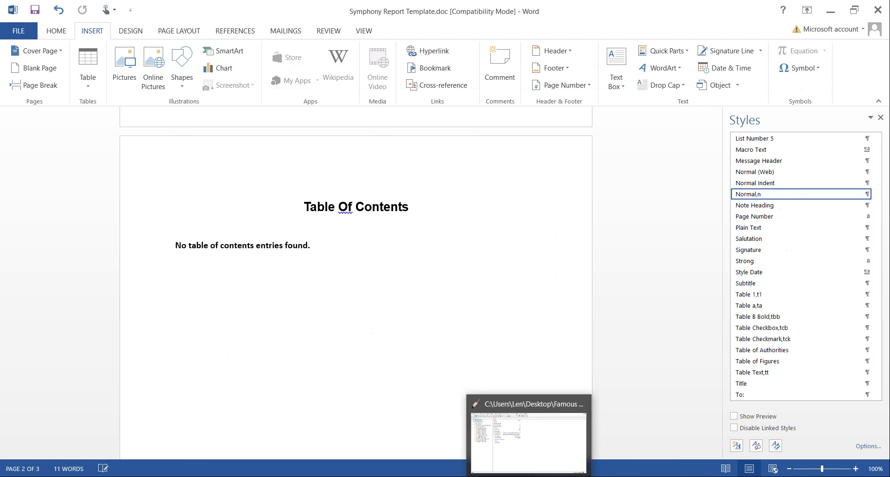
- In Symphony's Feedback Report Form, set Symphony Report Template.doc as the Word file and run the report
left_click(529, 476)
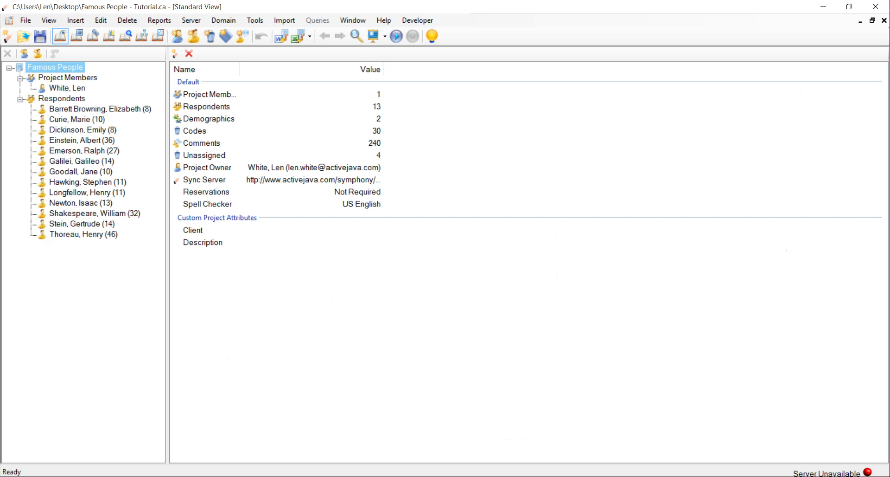
left_click(281, 36)
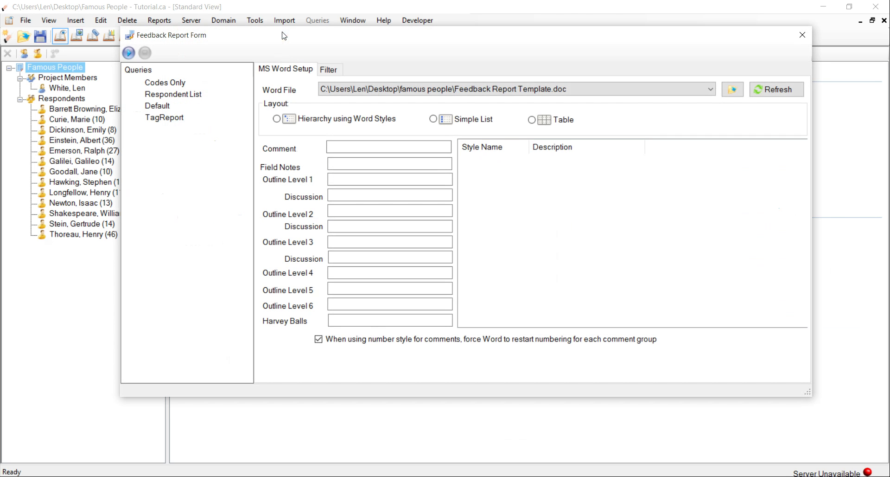
left_click(733, 89)
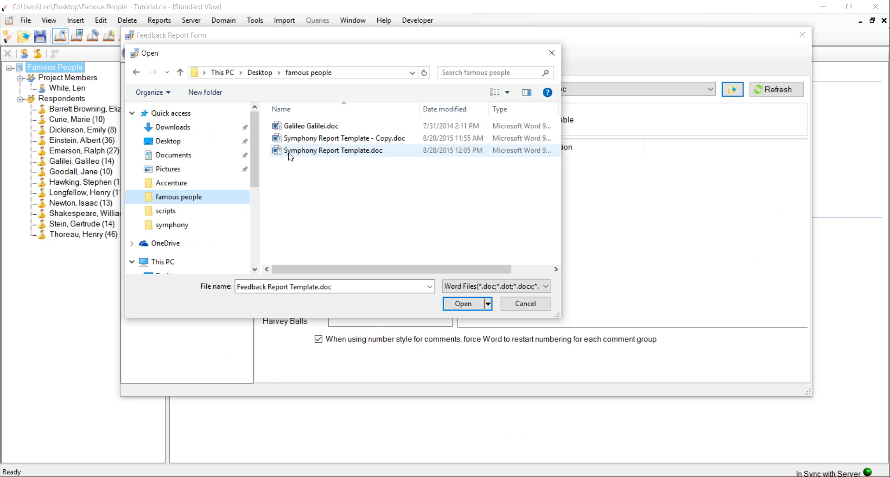
left_click(289, 153)
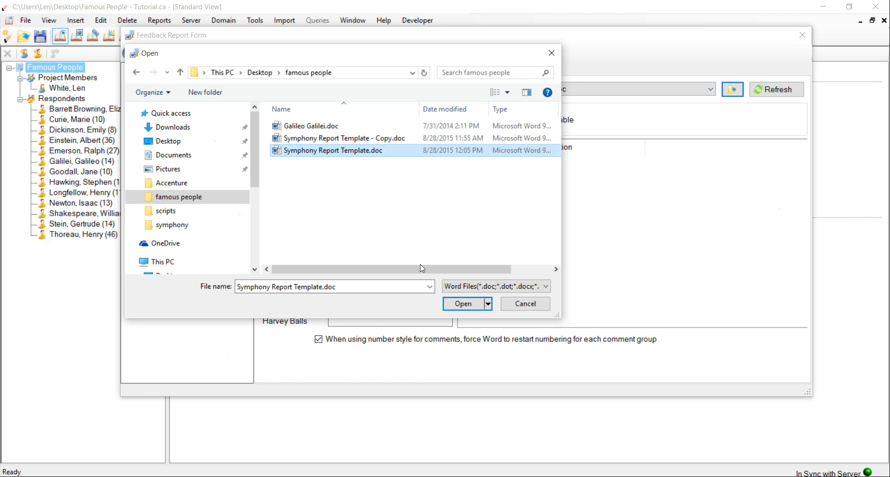
left_click(457, 304)
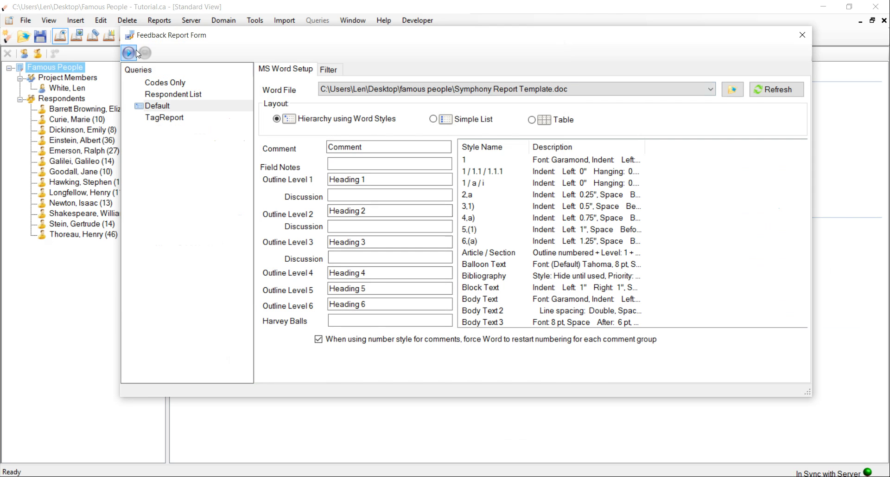
left_click(129, 52)
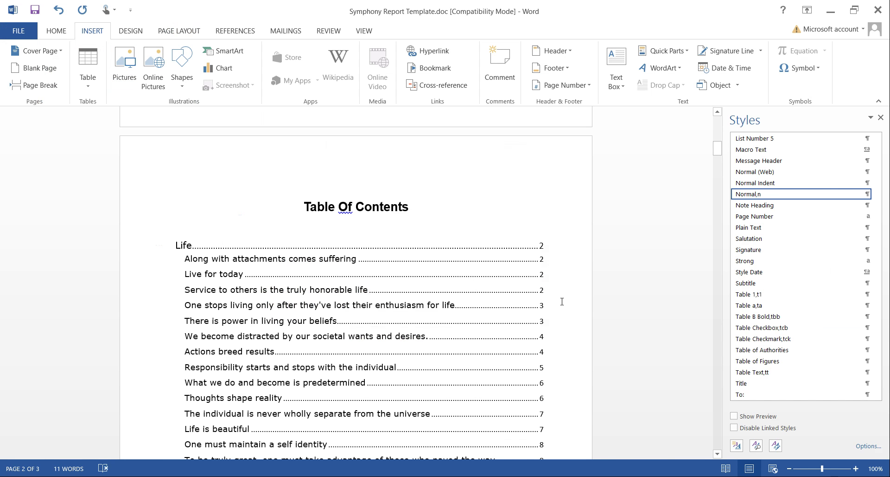
scroll(654, 302, "down", 8)
scroll(655, 301, "down", 8)
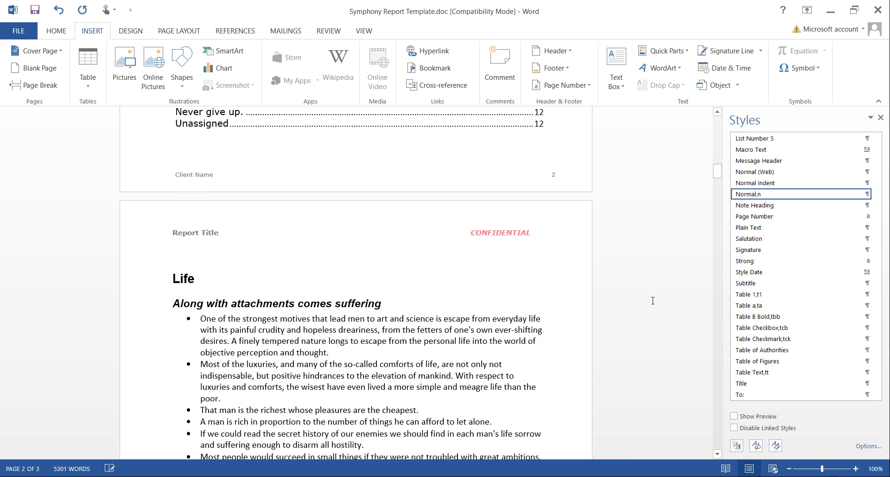
scroll(655, 300, "down", 10)
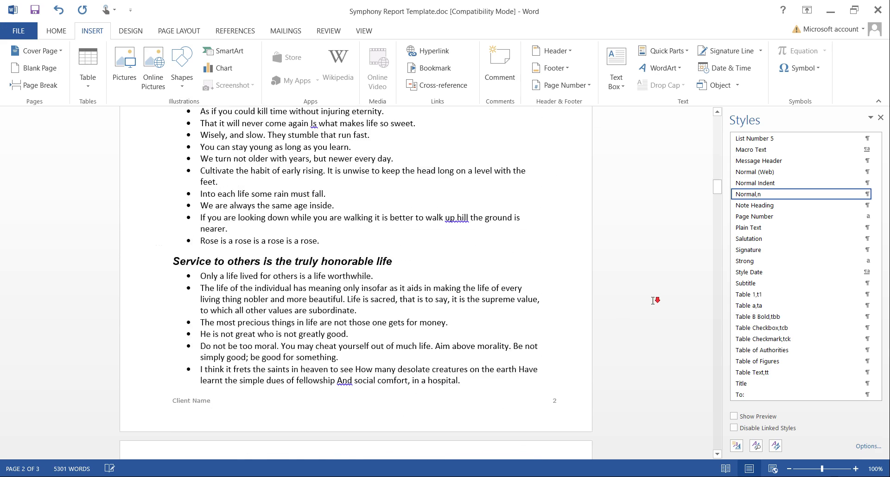
scroll(655, 301, "down", 10)
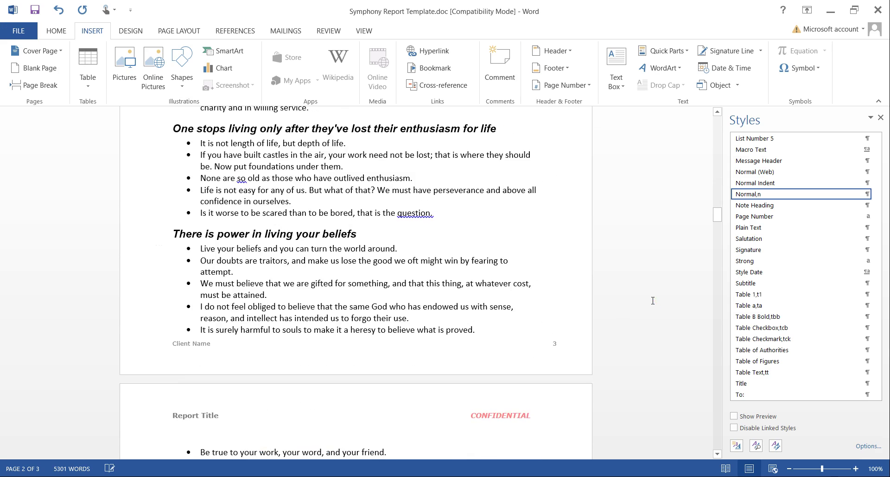
scroll(652, 301, "down", 10)
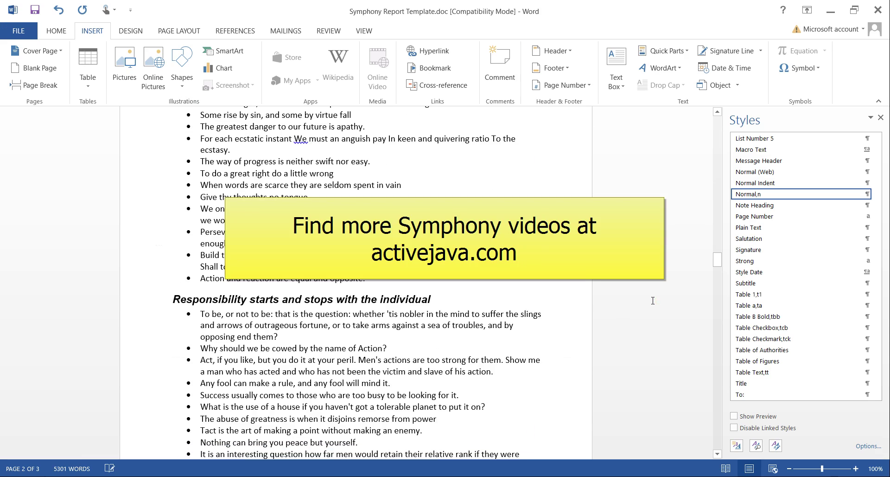
scroll(653, 301, "up", 15)
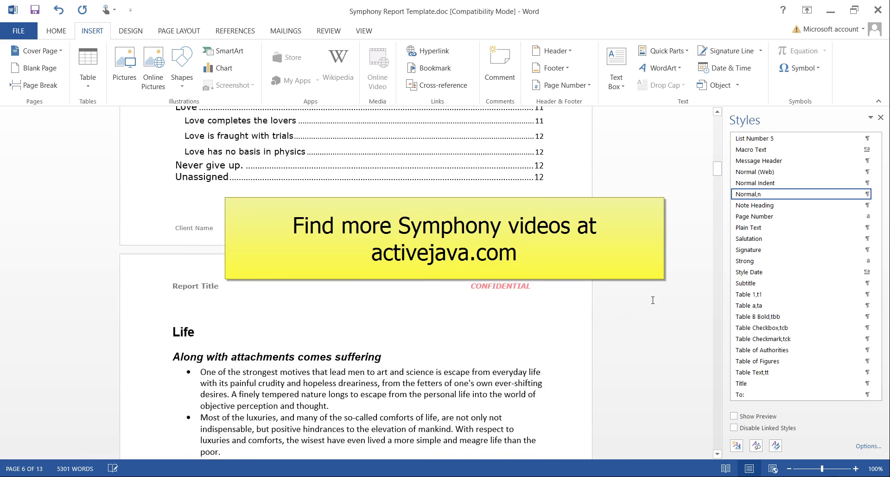
scroll(653, 300, "up", 10)
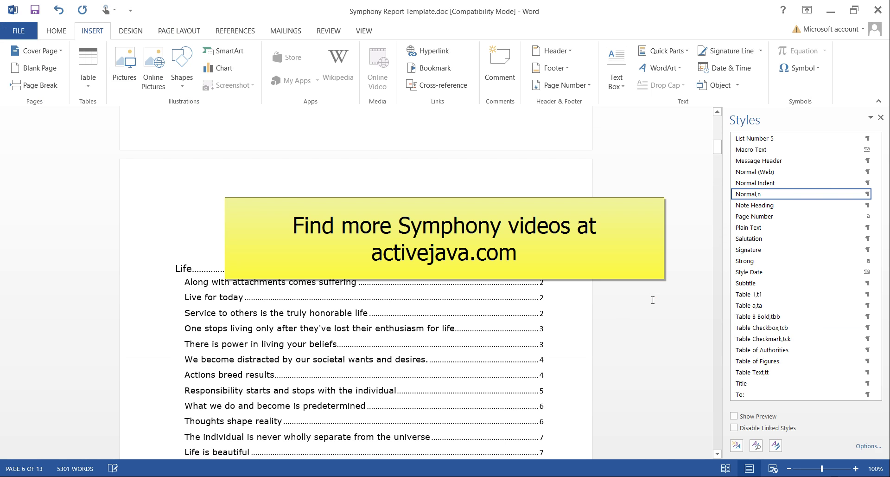